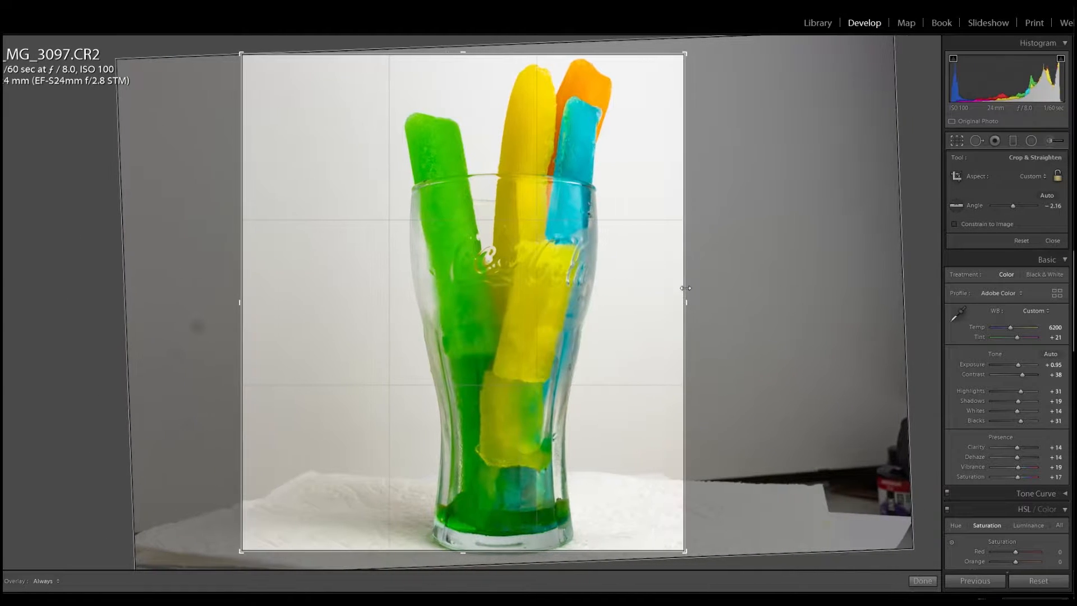
Tighten the crop symmetrically around the glass to a 2 x 3 / 4 x 6 aspect and apply it
{"action": "left_click_drag", "start_coordinate": [241, 302], "coordinate": [291, 307]}
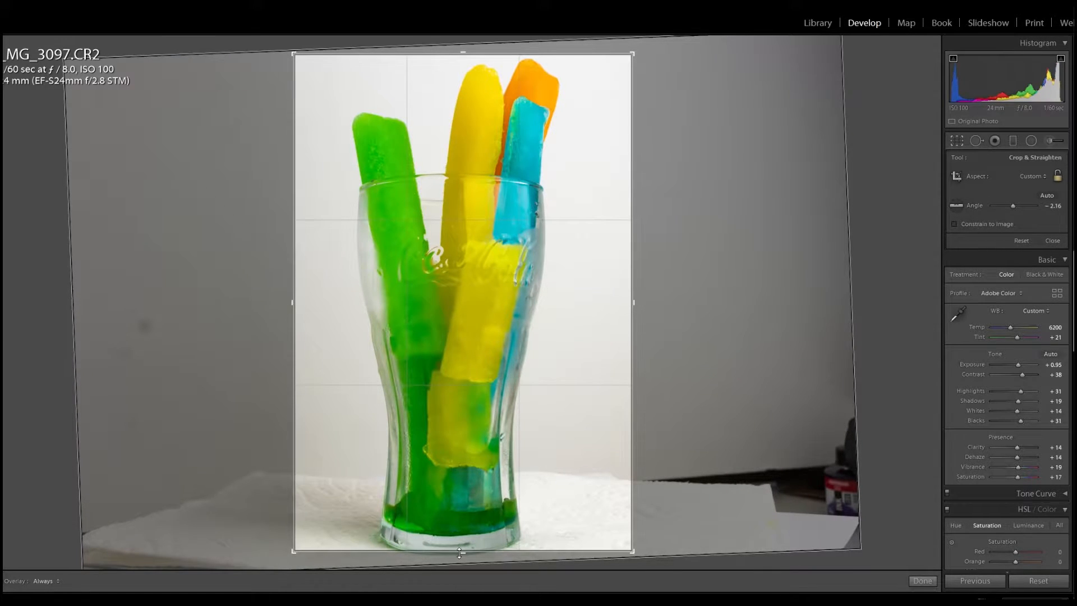
{"action": "left_click_drag", "start_coordinate": [464, 554], "coordinate": [464, 556]}
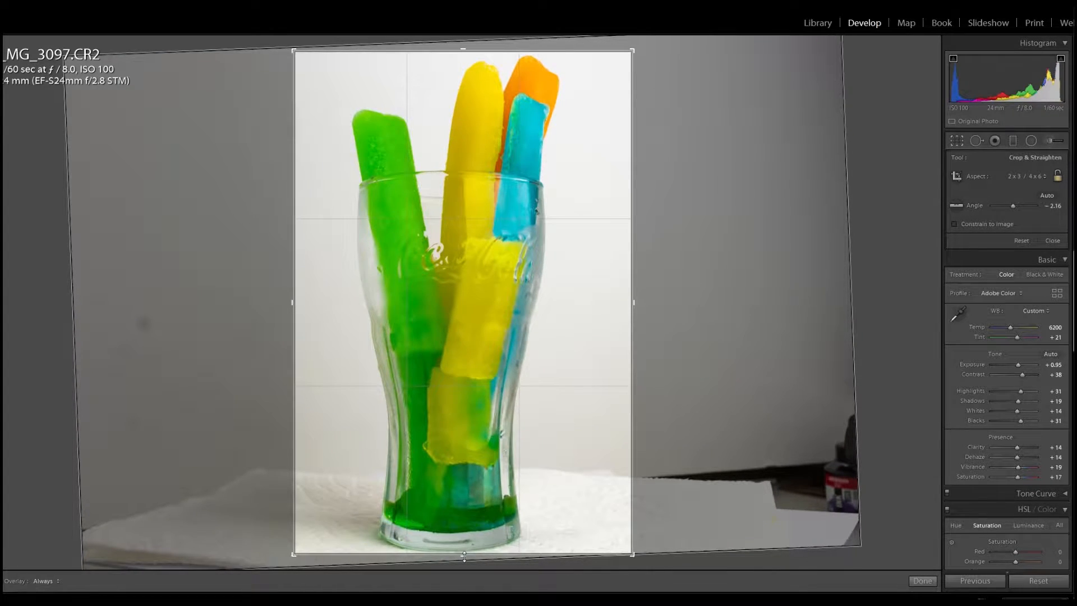
{"action": "key", "text": "Return"}
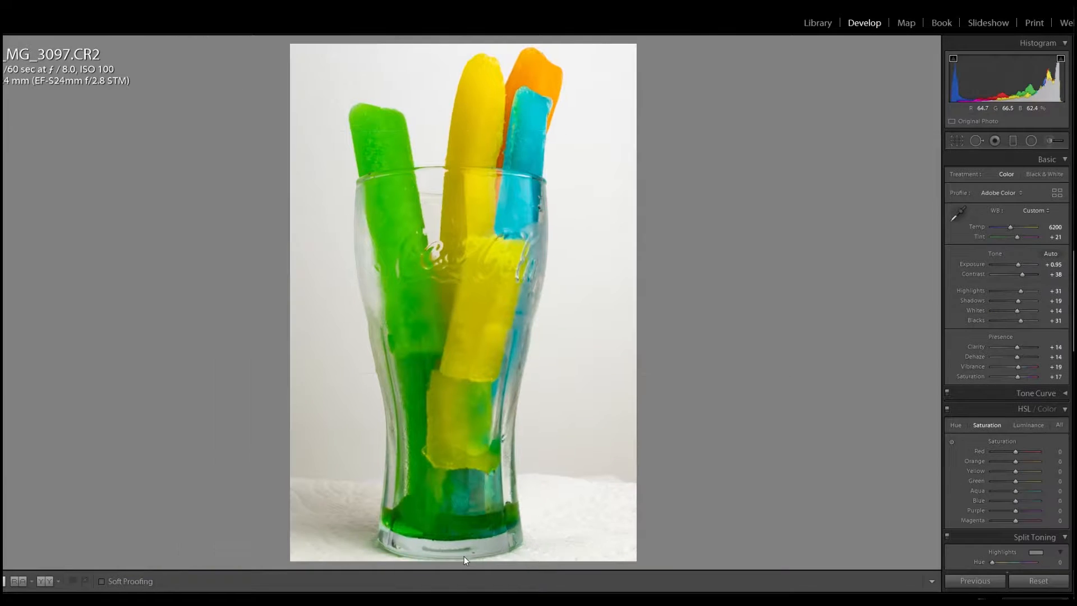
Synchronize the develop settings, including Crop, Straighten Angle and Aspect Ratio, from photo 4 across the glass photos through photo 284
{"action": "left_click", "coordinate": [812, 23]}
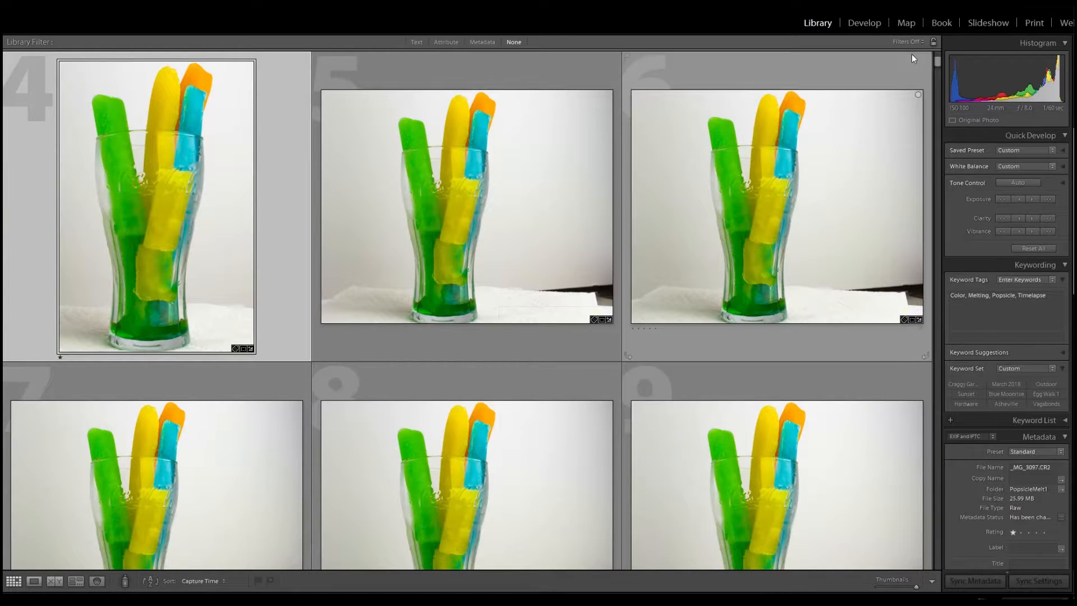
{"action": "left_click_drag", "start_coordinate": [935, 62], "coordinate": [938, 550]}
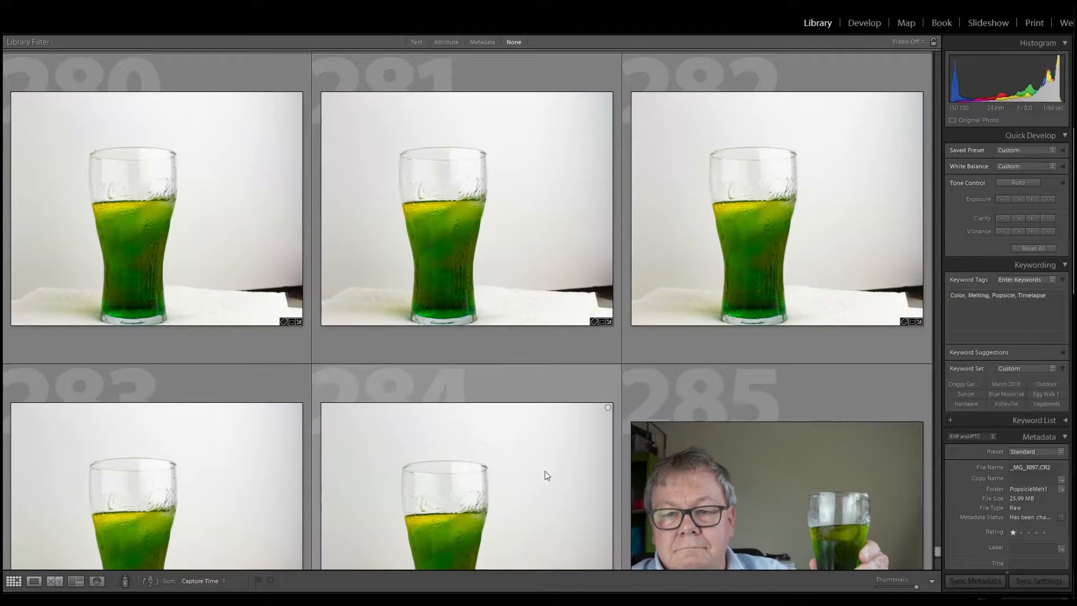
{"action": "key", "text": "ctrl+a"}
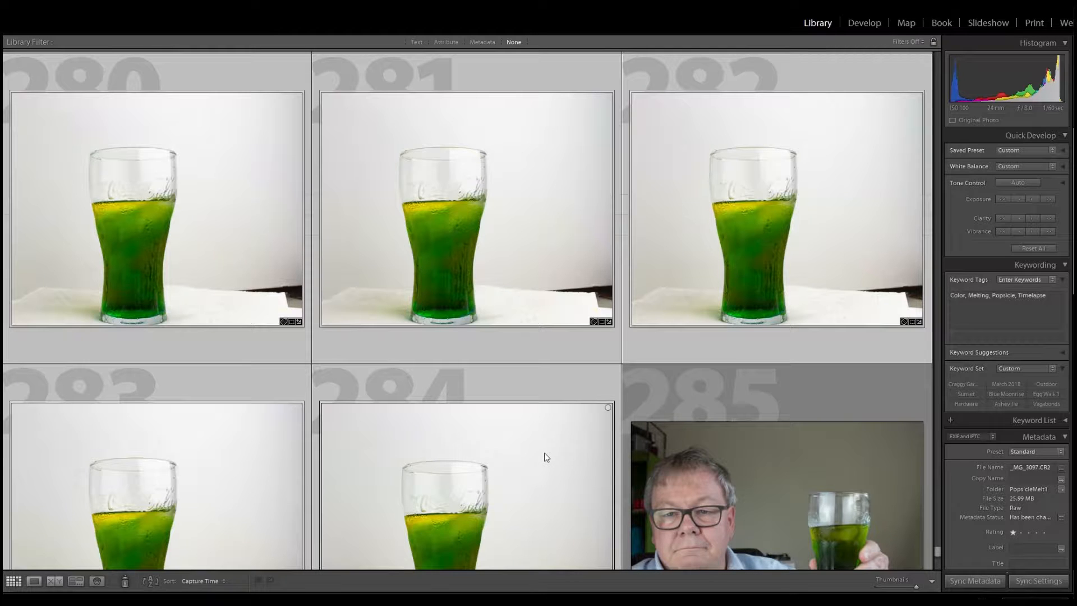
{"action": "right_click", "coordinate": [542, 454]}
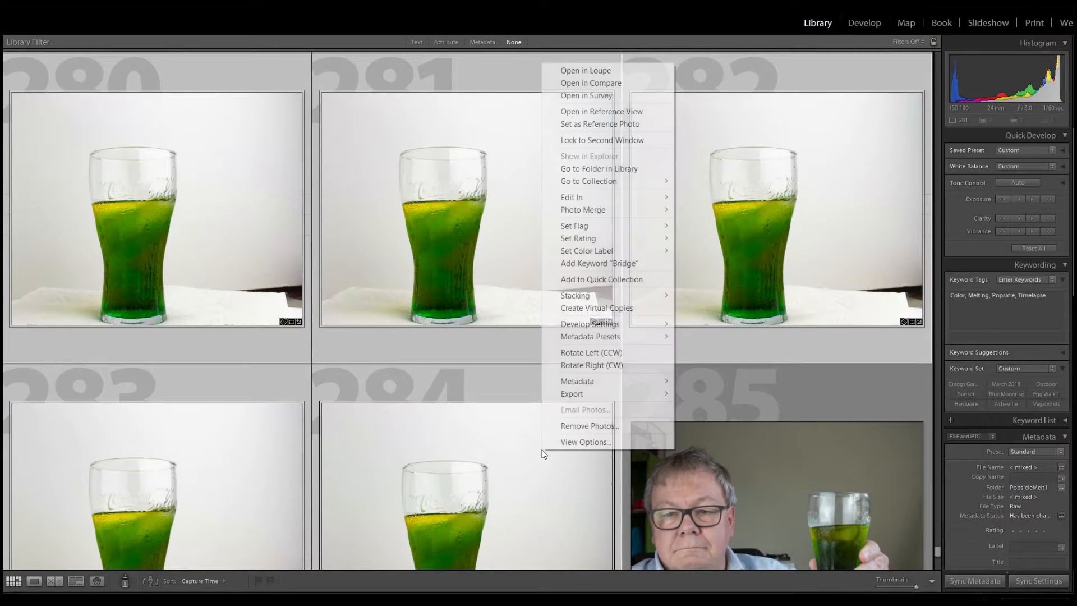
{"action": "mouse_move", "coordinate": [589, 325]}
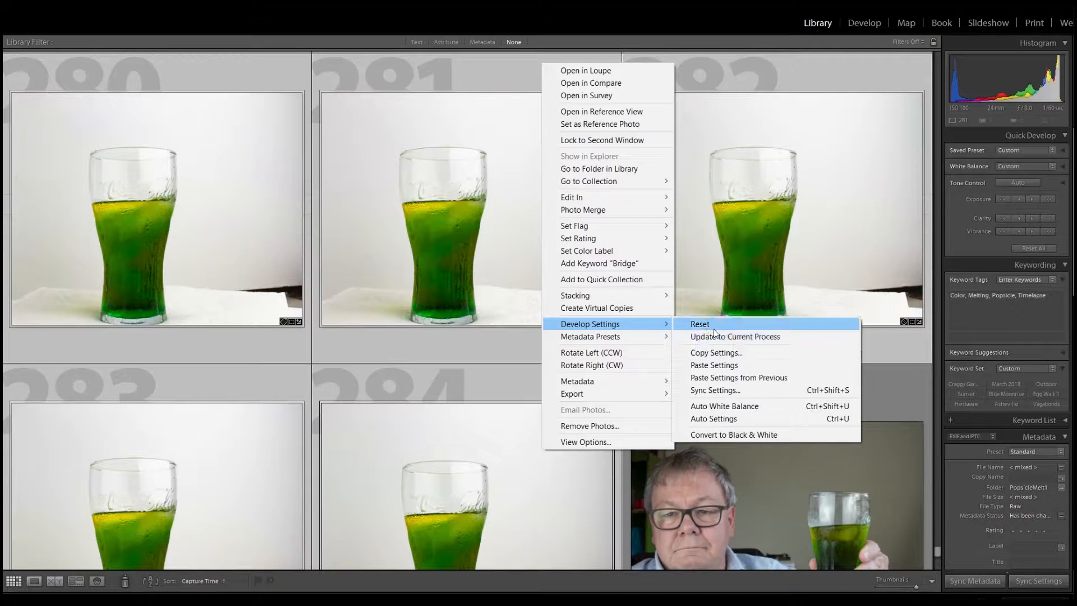
{"action": "left_click", "coordinate": [725, 391]}
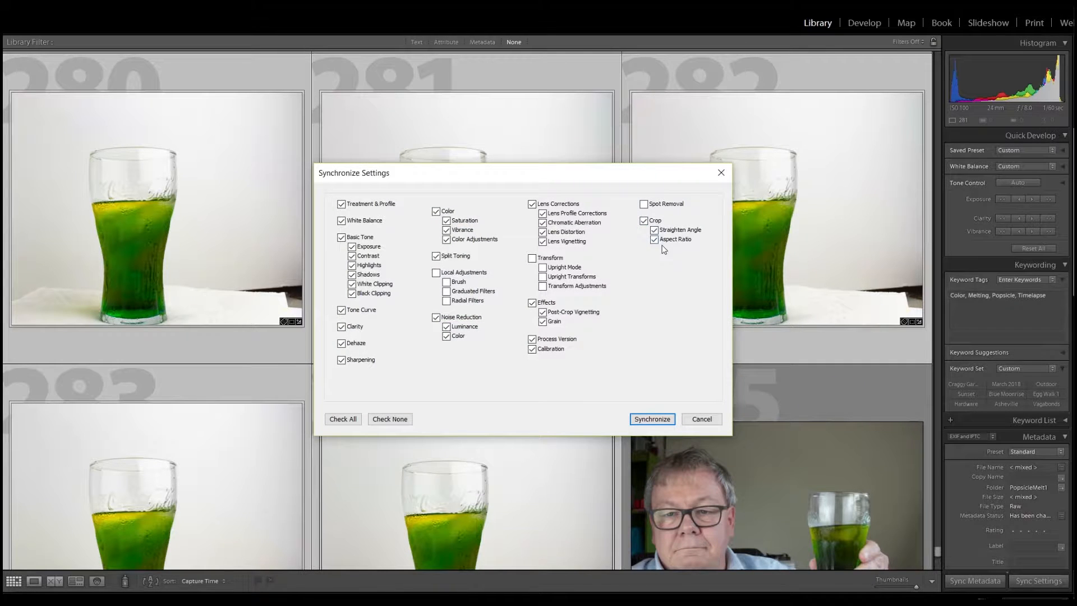
{"action": "left_click", "coordinate": [653, 420]}
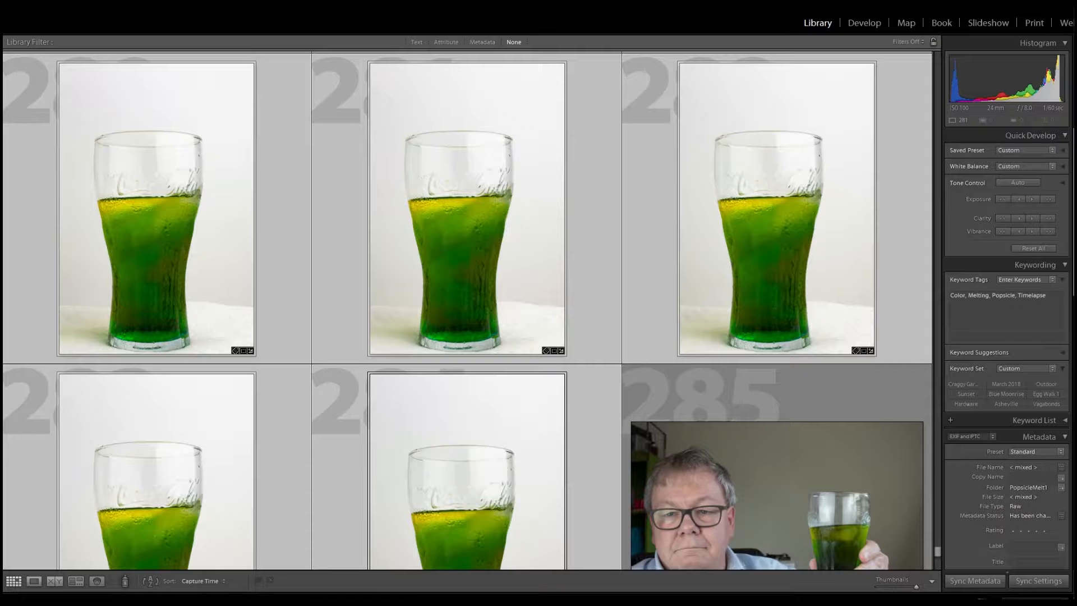
Set up an export of the selected photos with the Video1080 preset, custom text SmallerGlass and subfolder Video2
{"action": "key", "text": "ctrl+shift+e"}
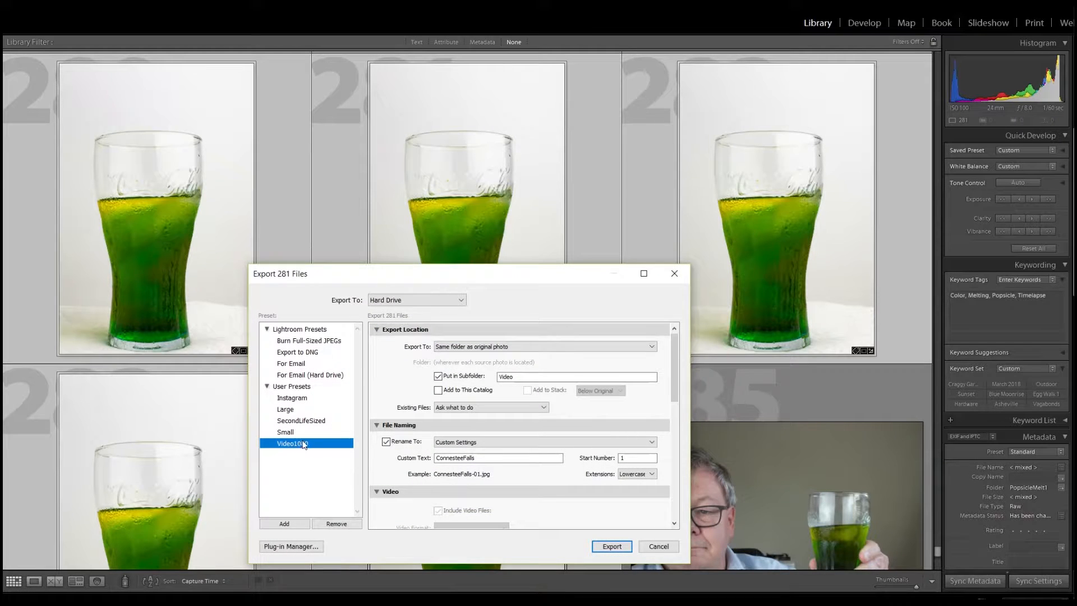
{"action": "double_click", "coordinate": [490, 458]}
{"action": "type", "text": "Sma"}
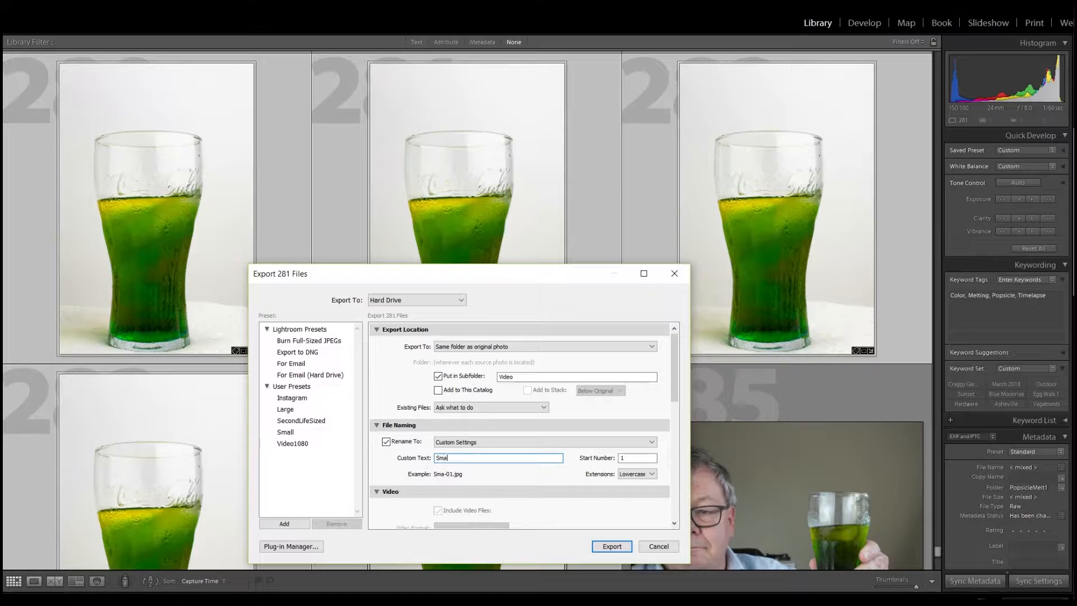
{"action": "type", "text": "llerGlass"}
{"action": "left_click", "coordinate": [523, 377]}
{"action": "left_click", "coordinate": [523, 376]}
{"action": "type", "text": "2"}
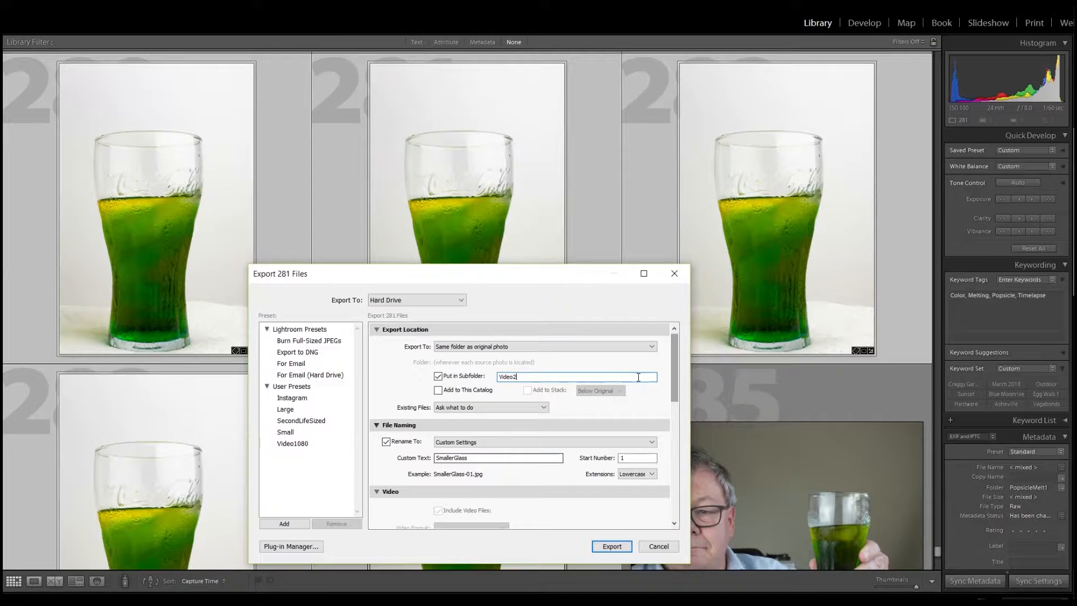
Change the export filename template to use the three-digit Sequence # (001) after the custom text, and export the photos
{"action": "left_click_drag", "start_coordinate": [676, 369], "coordinate": [674, 469]}
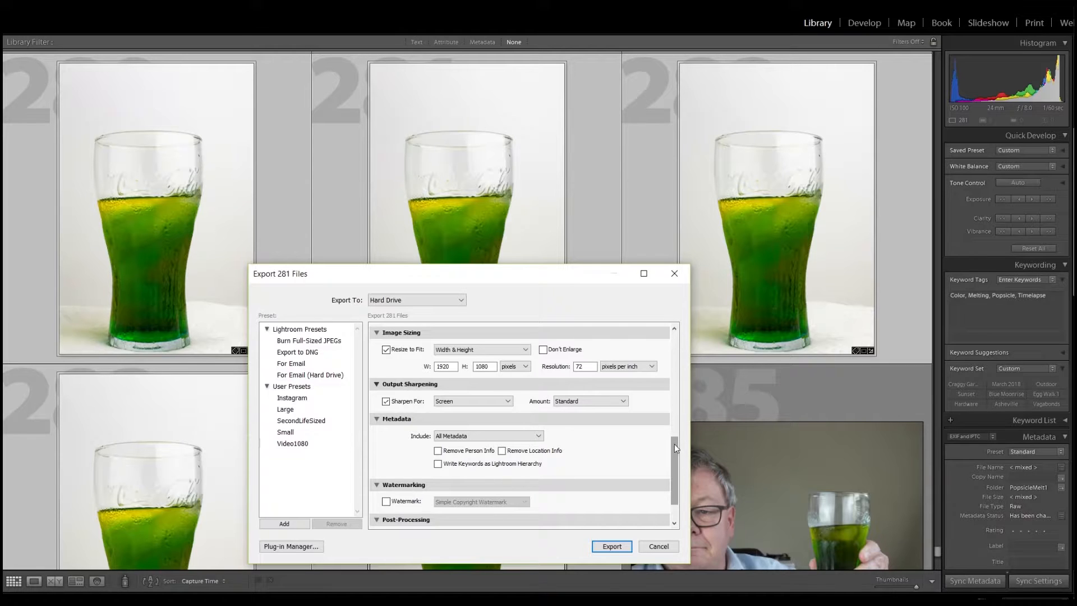
{"action": "left_click_drag", "start_coordinate": [674, 447], "coordinate": [674, 336]}
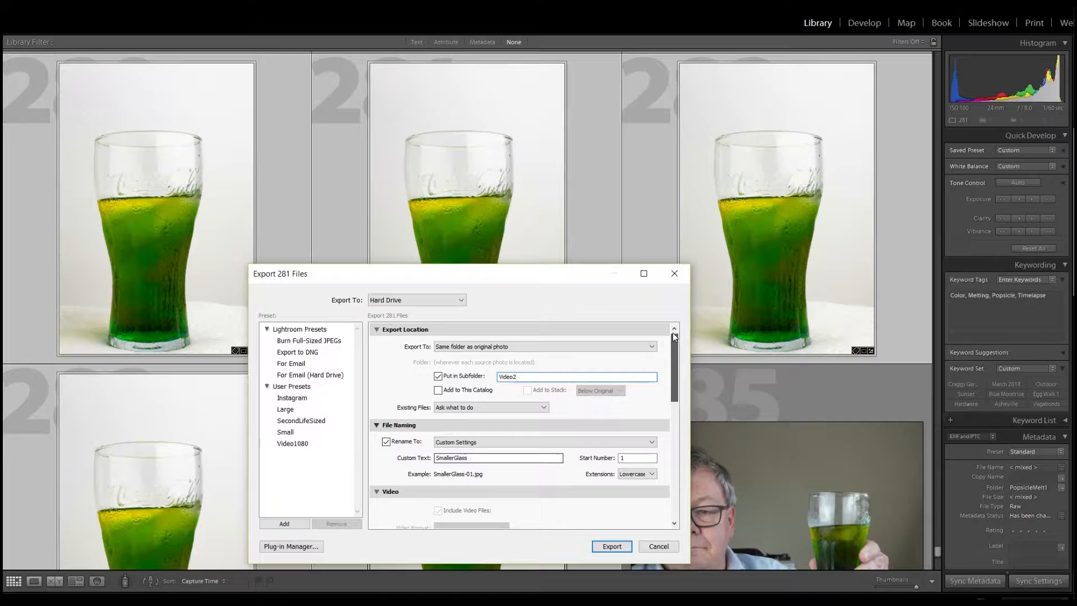
{"action": "left_click", "coordinate": [501, 447]}
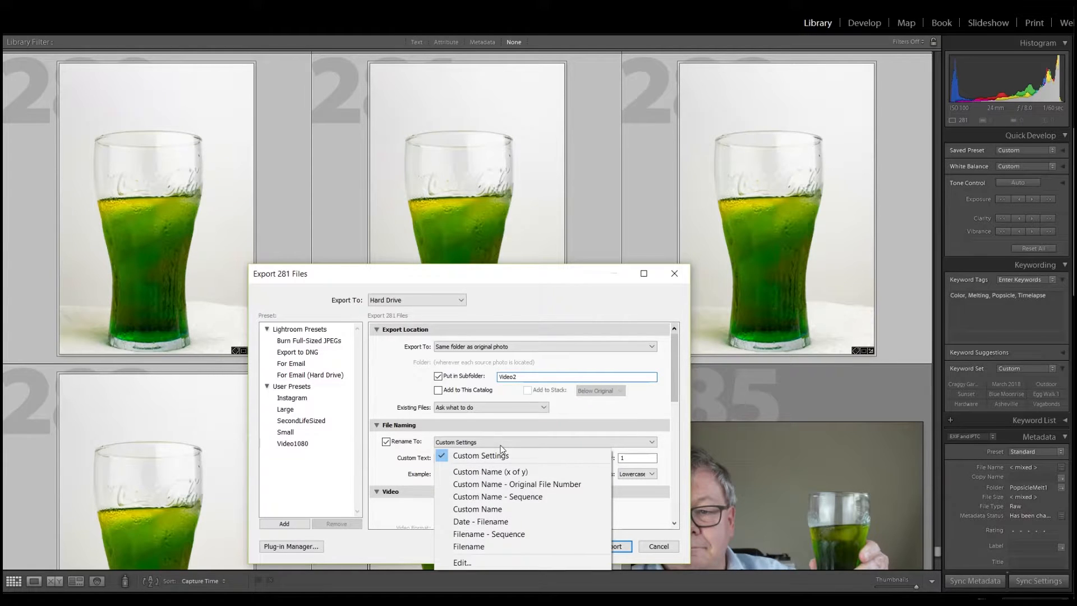
{"action": "left_click", "coordinate": [462, 561]}
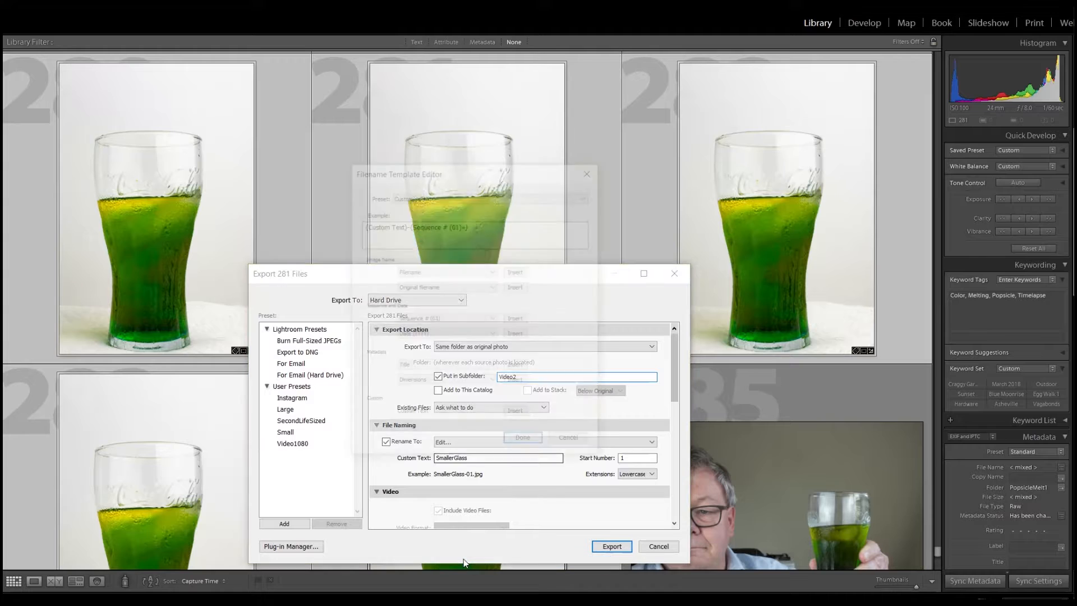
{"action": "left_click", "coordinate": [456, 226]}
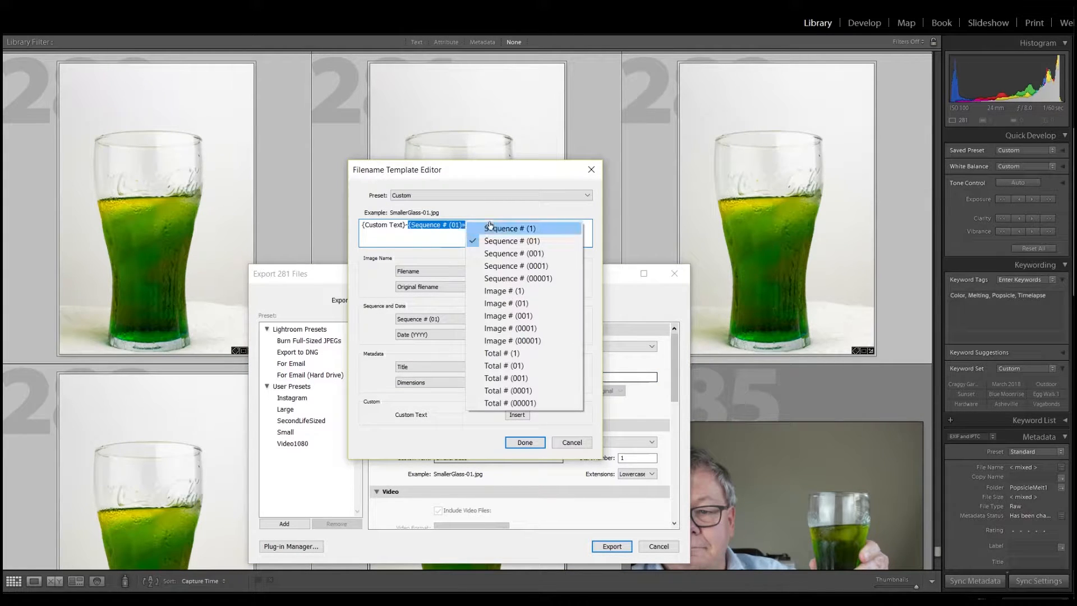
{"action": "left_click", "coordinate": [503, 254]}
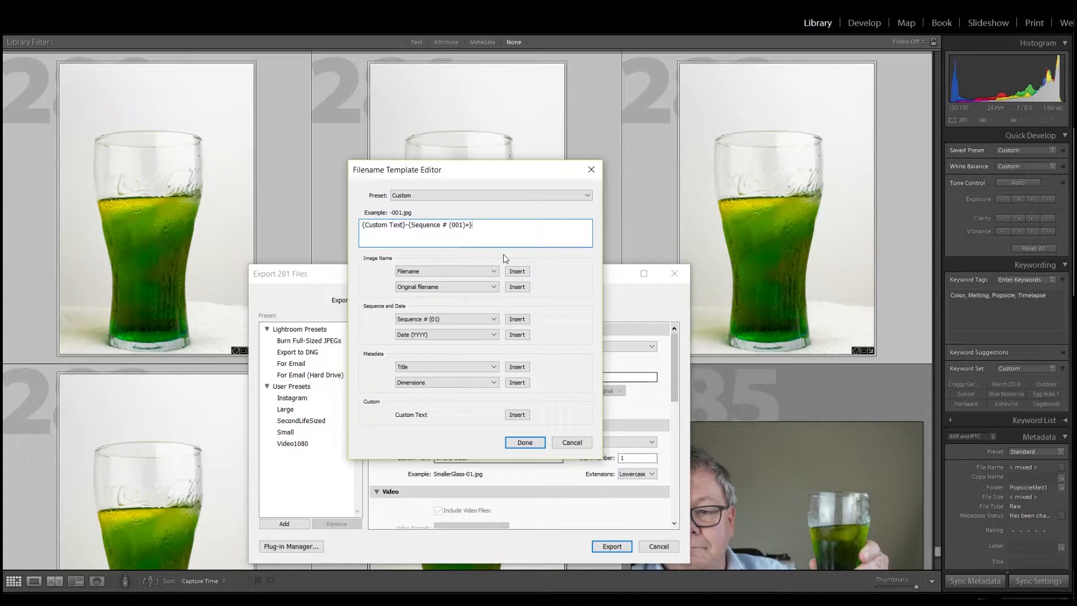
{"action": "left_click", "coordinate": [527, 443]}
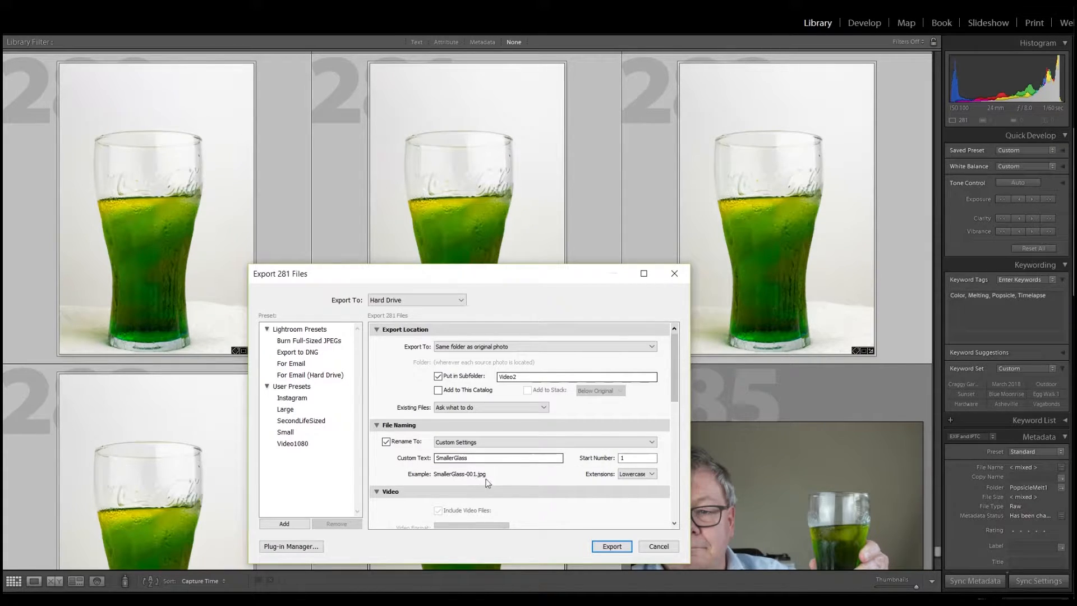
{"action": "left_click", "coordinate": [613, 548]}
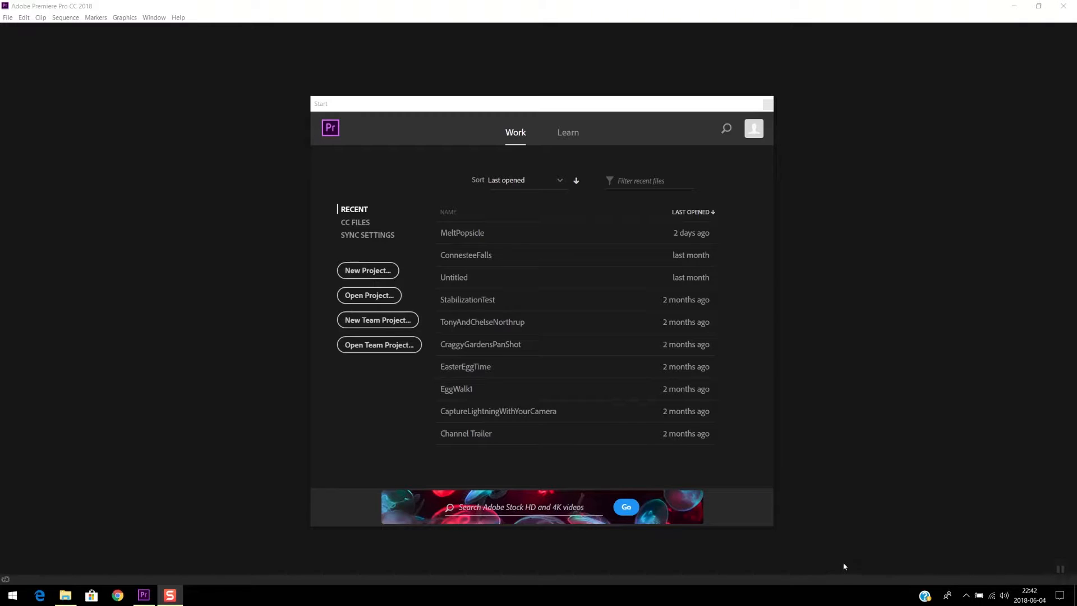
Switch to Adobe Premiere Pro and start a new project named MeltingPopsicles
{"action": "left_click", "coordinate": [368, 270]}
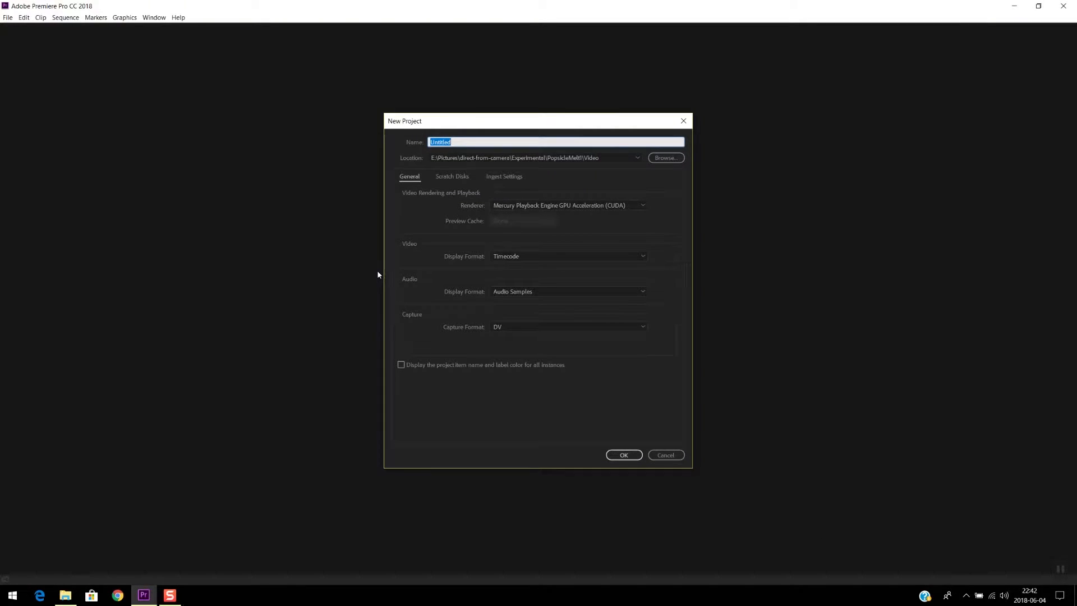
{"action": "type", "text": "Vide"}
{"action": "key", "text": "BackSpace"}
{"action": "key", "text": "BackSpace"}
{"action": "key", "text": "BackSpace"}
{"action": "type", "text": "Melting"}
Set the new project's location to the Video2 folder inside PopsicleMelt1 and create the project
{"action": "left_click", "coordinate": [664, 160]}
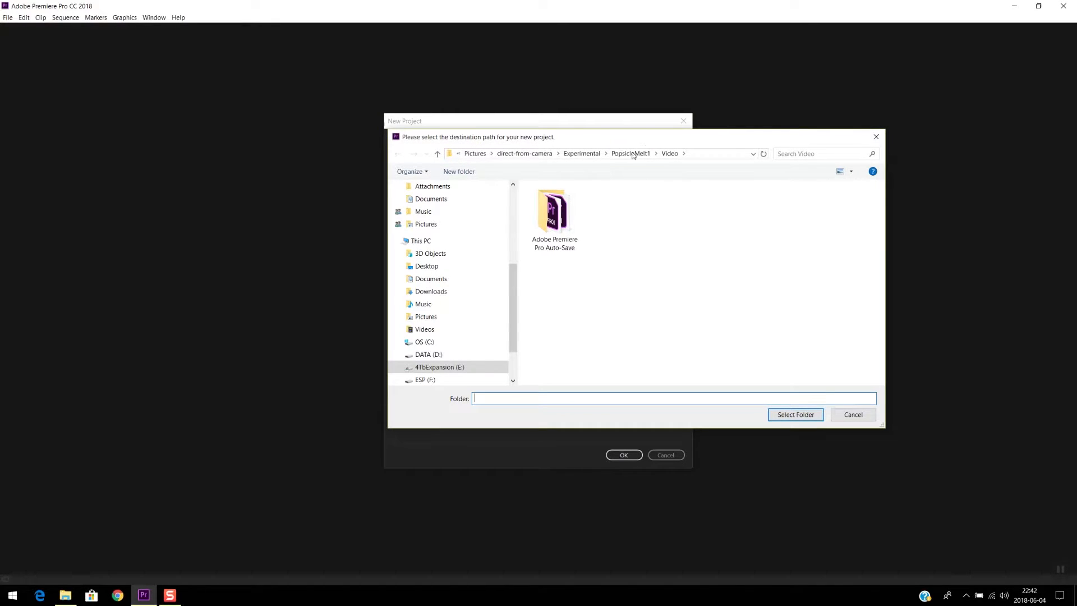
{"action": "left_click", "coordinate": [631, 155]}
{"action": "double_click", "coordinate": [617, 213]}
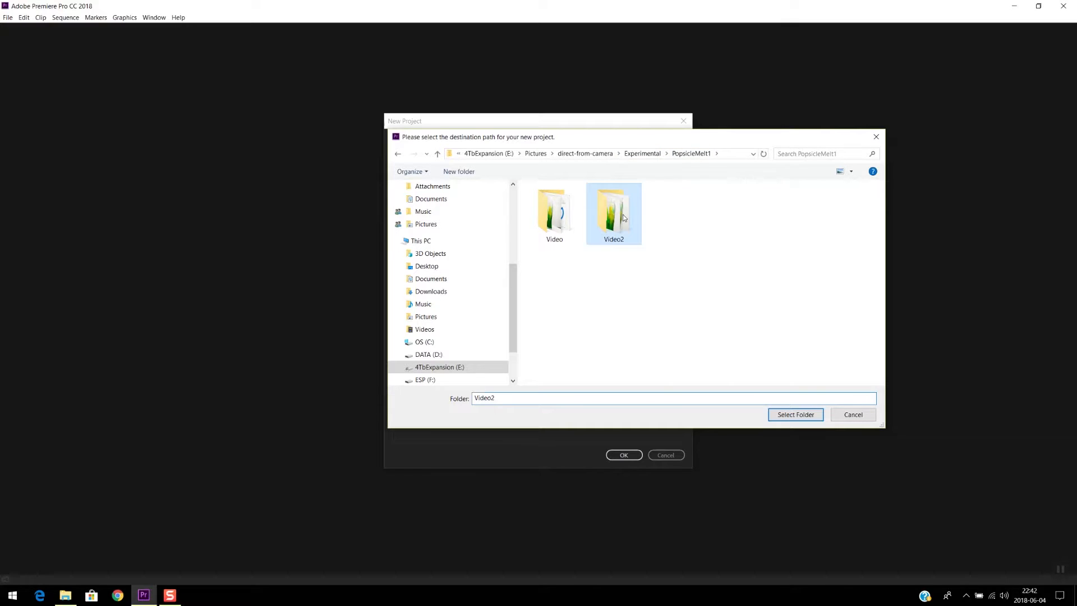
{"action": "left_click", "coordinate": [796, 418]}
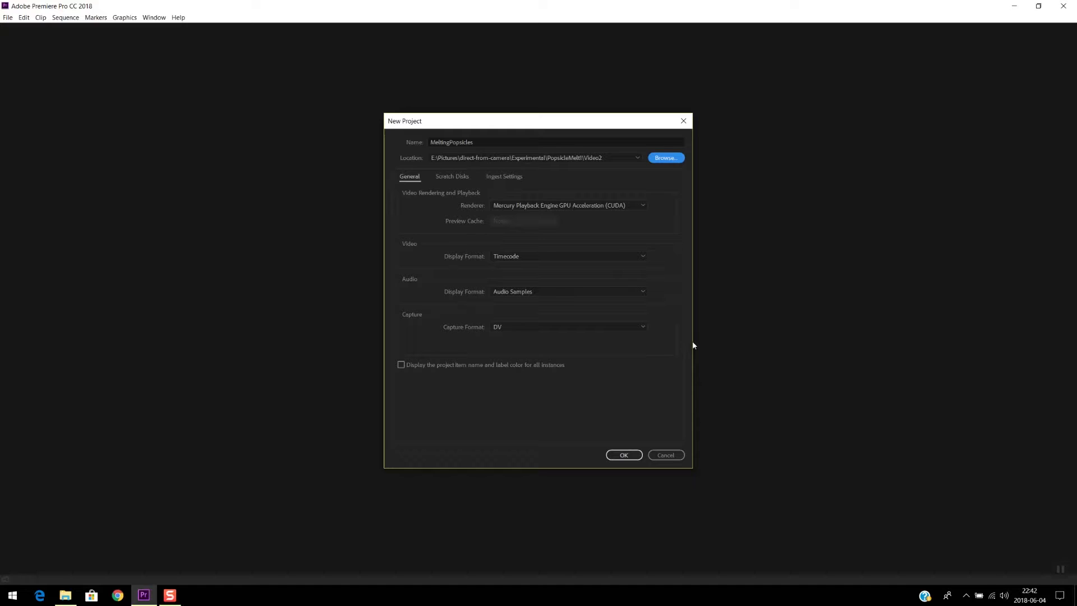
{"action": "left_click", "coordinate": [629, 456]}
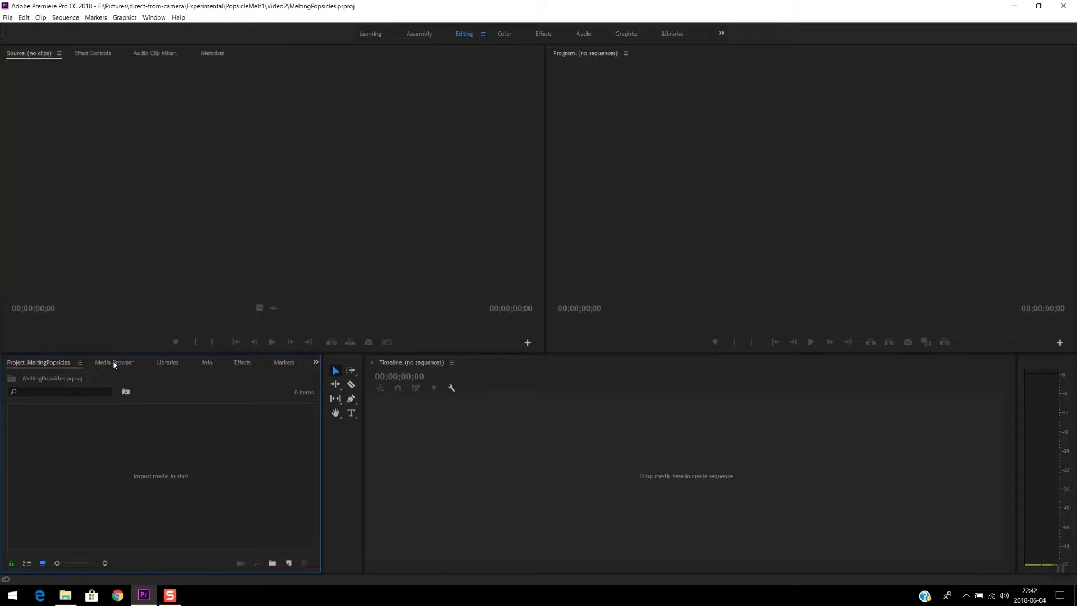
Import the photos from the Video2 folder as an image sequence starting with SmallerGlass-001.jpg
{"action": "left_click", "coordinate": [11, 17]}
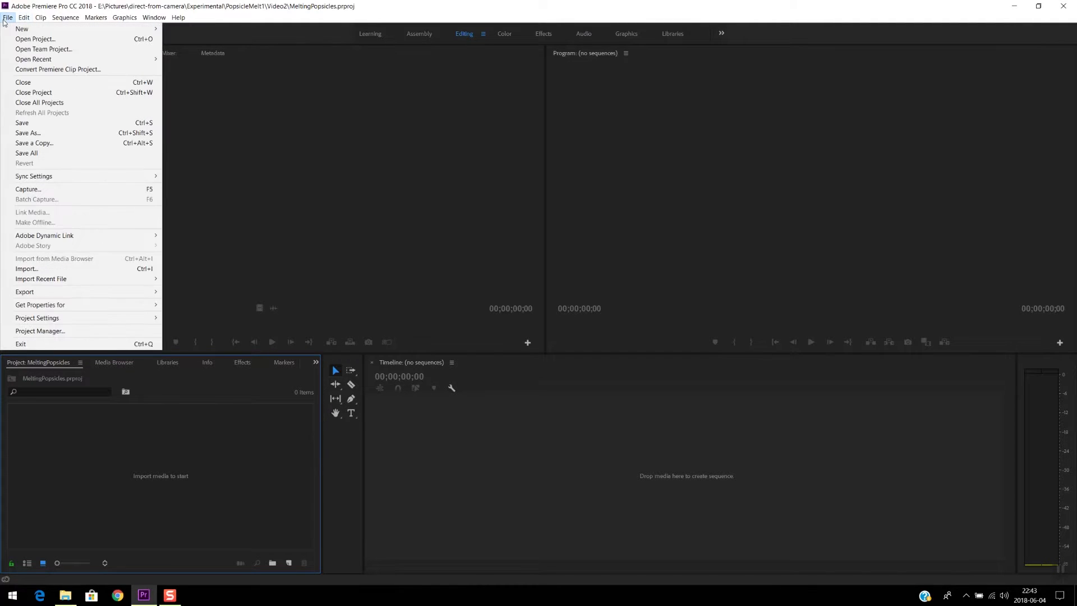
{"action": "left_click", "coordinate": [50, 270]}
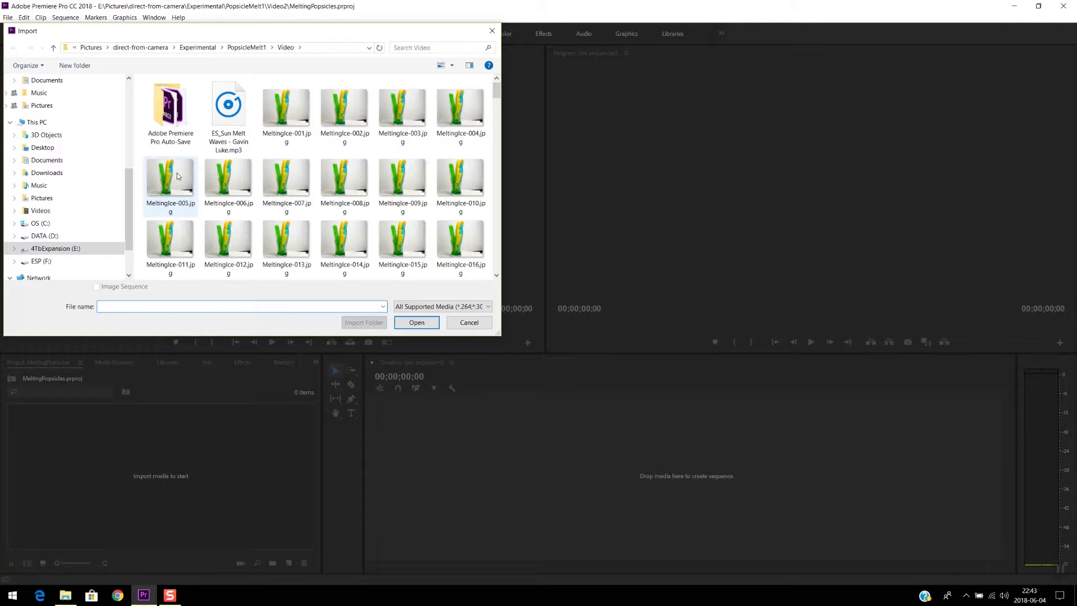
{"action": "left_click", "coordinate": [245, 48]}
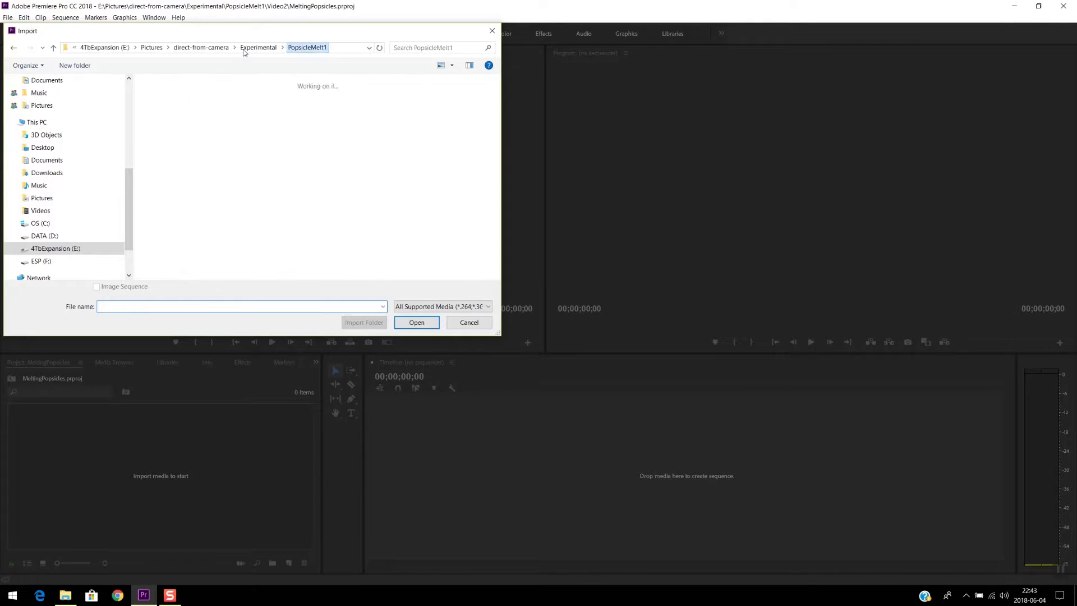
{"action": "double_click", "coordinate": [231, 107]}
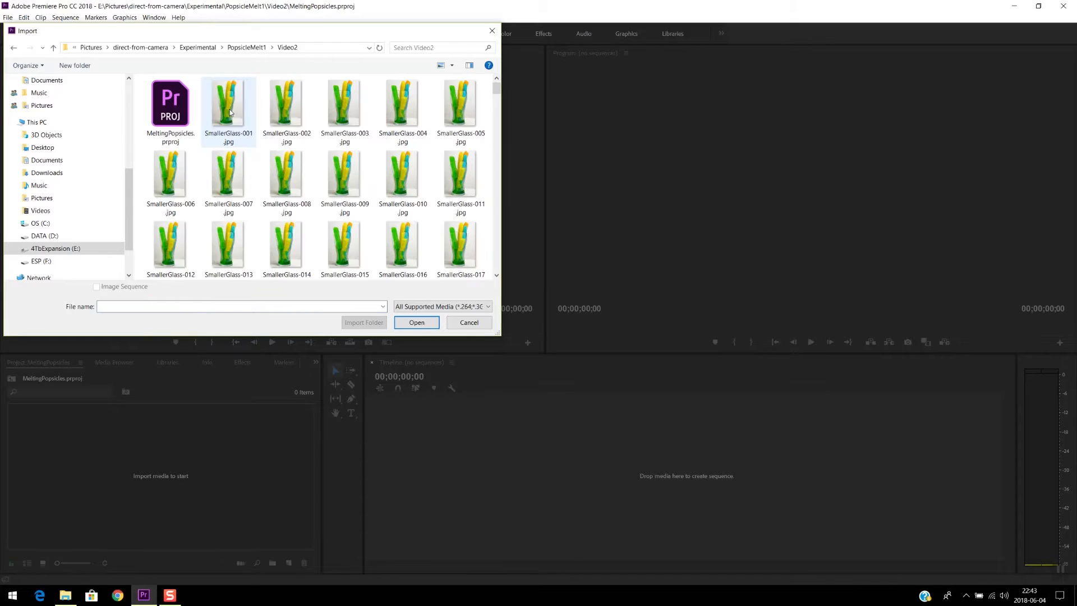
{"action": "left_click", "coordinate": [233, 106]}
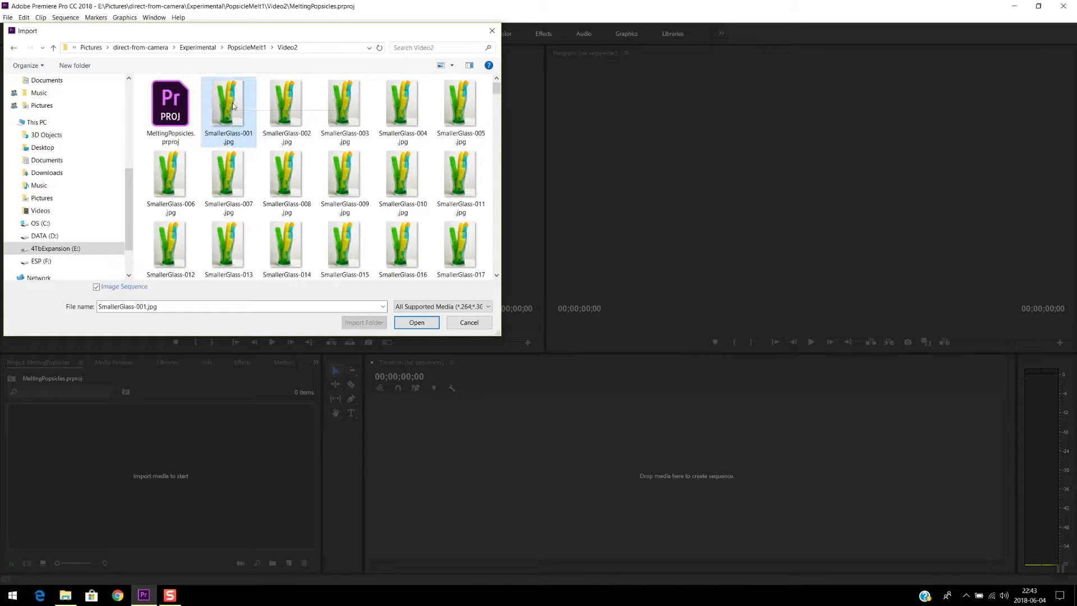
{"action": "left_click", "coordinate": [99, 288]}
{"action": "left_click", "coordinate": [417, 323]}
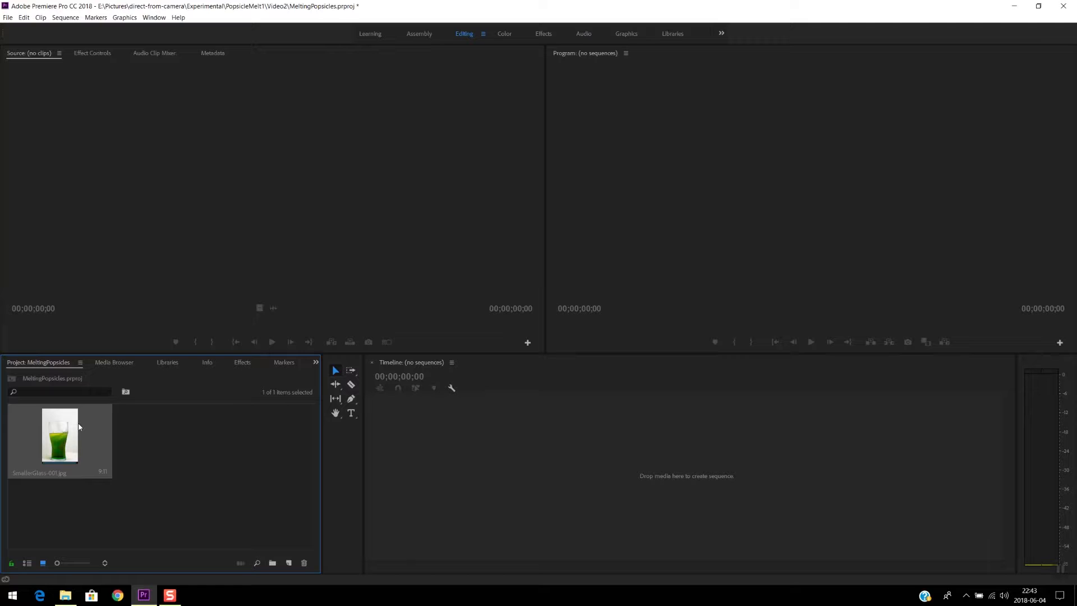
Create a sequence from the SmallerGlass-001.jpg clip in the timeline, fit it to the timeline width and play it through
{"action": "left_click_drag", "start_coordinate": [385, 452], "coordinate": [385, 452]}
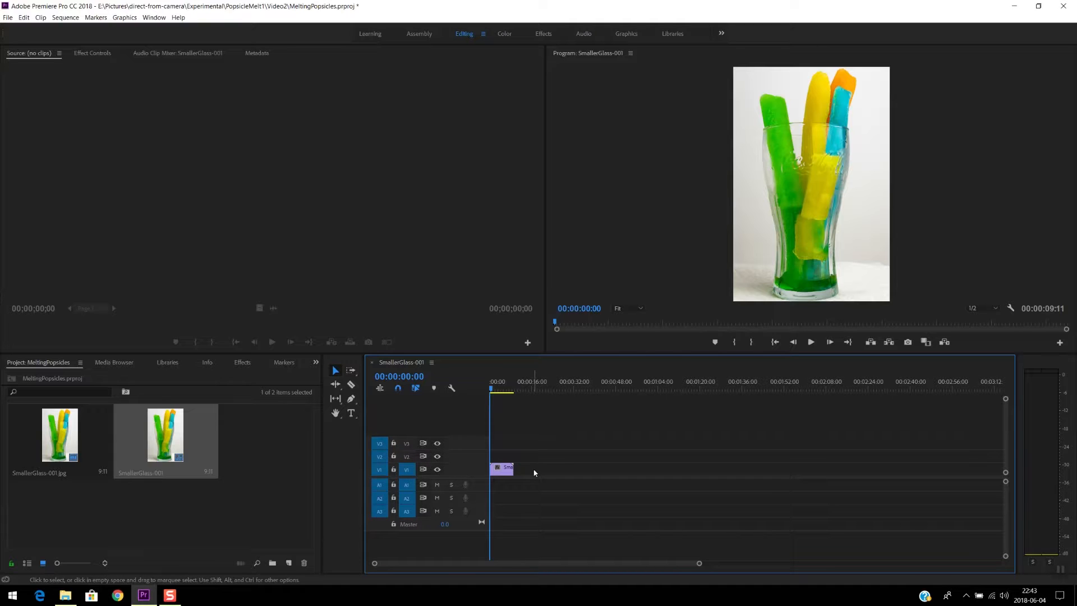
{"action": "key", "text": "backslash"}
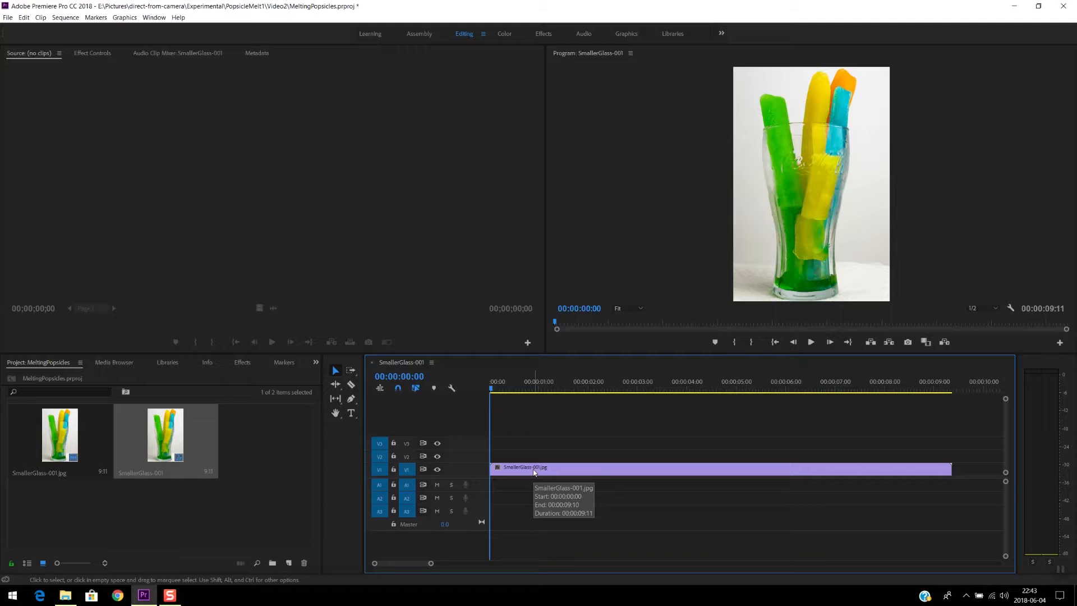
{"action": "left_click", "coordinate": [813, 343]}
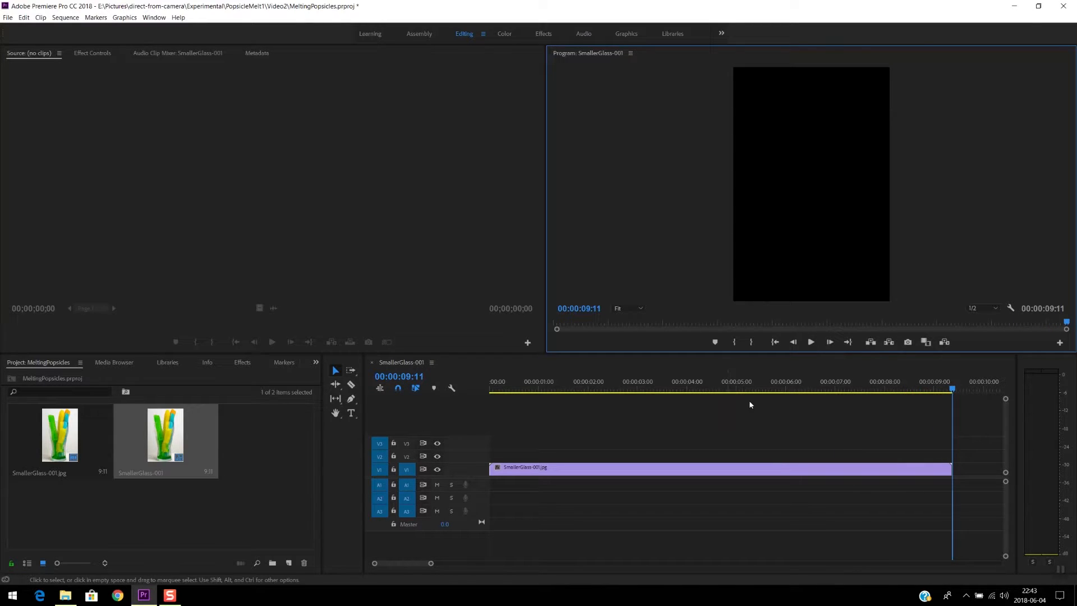
Place the ES_Sun Melt Waves music file from the Video folder on audio track A1 at the start of the sequence
{"action": "left_click_drag", "start_coordinate": [958, 392], "coordinate": [482, 395]}
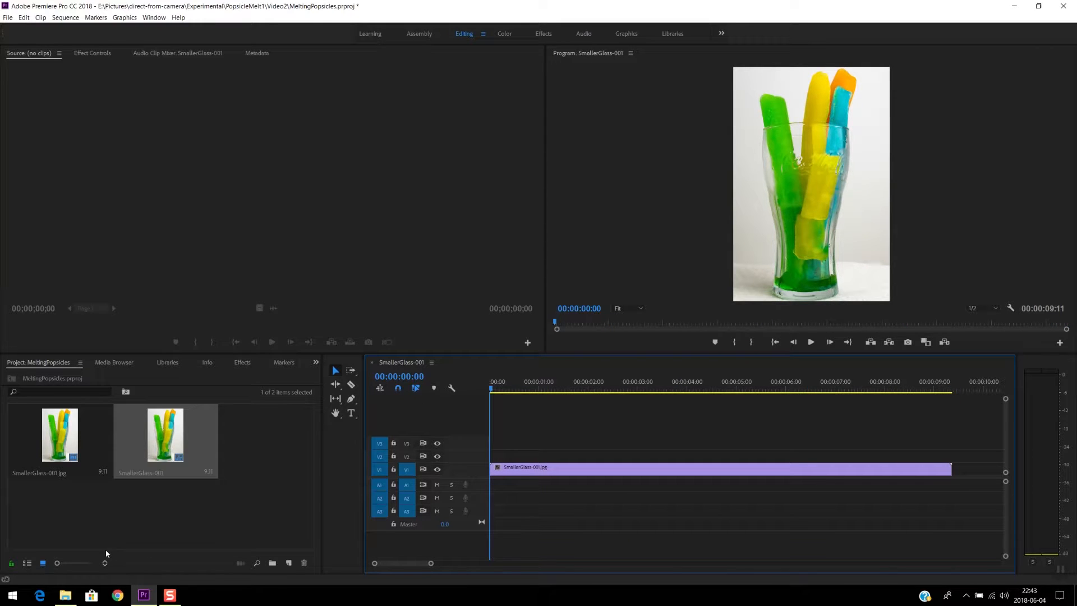
{"action": "left_click", "coordinate": [64, 597]}
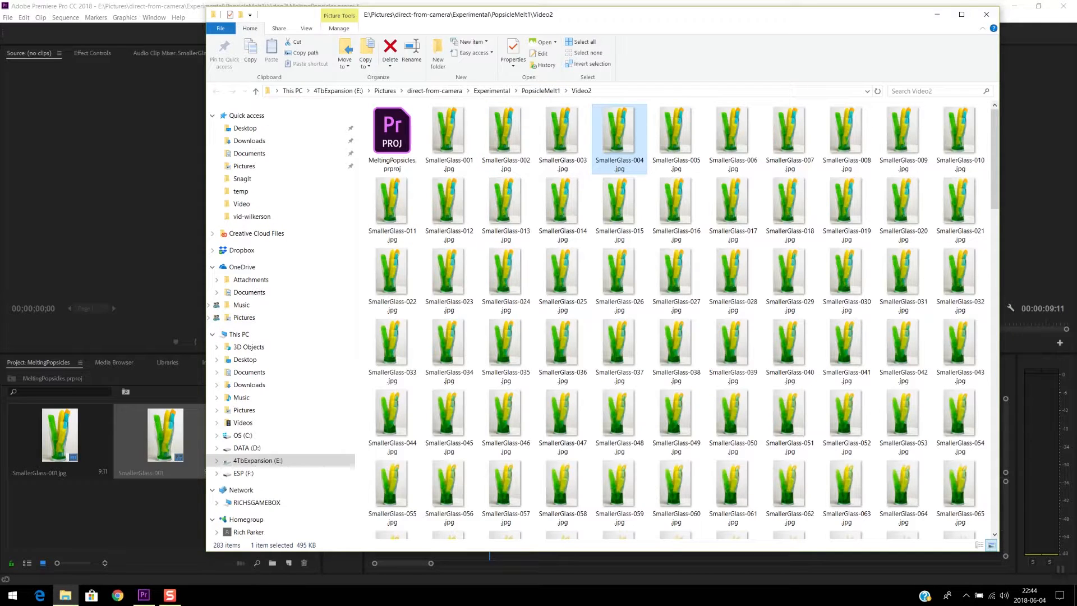
{"action": "left_click", "coordinate": [937, 14]}
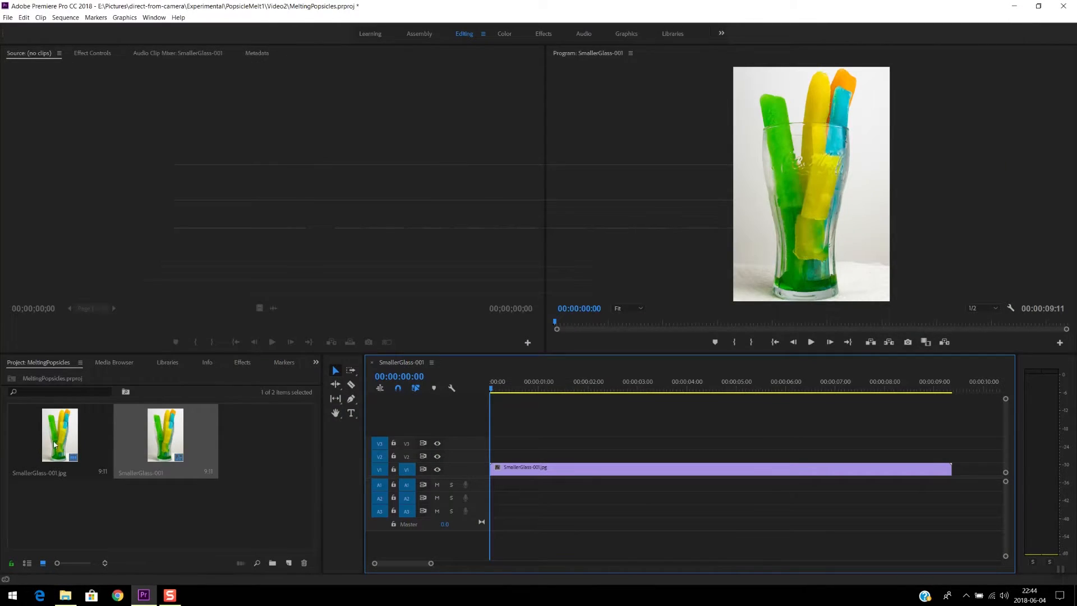
{"action": "left_click", "coordinate": [116, 364]}
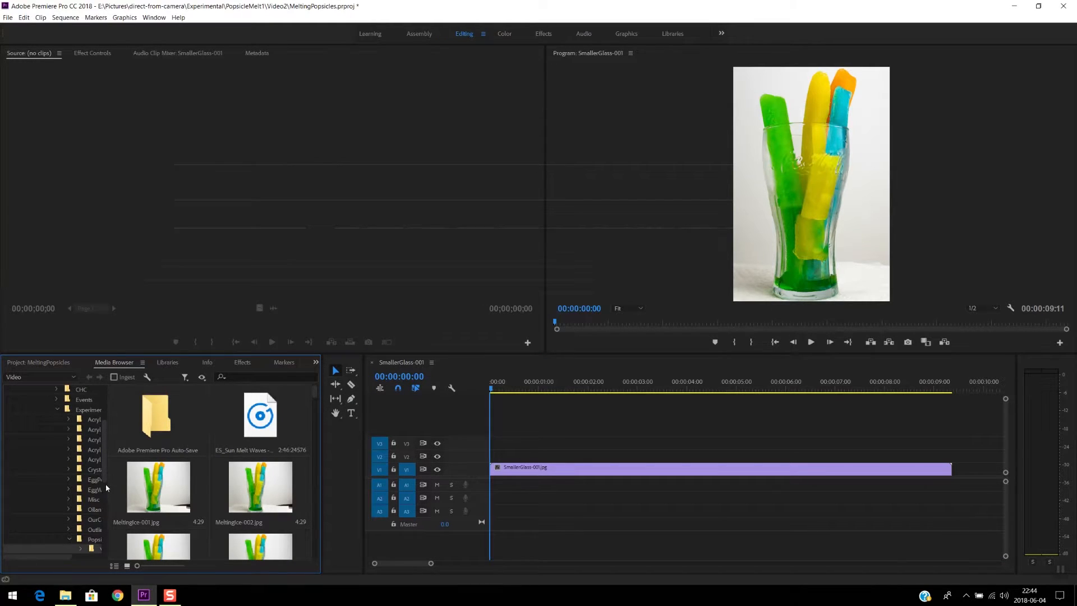
{"action": "key", "text": "grave"}
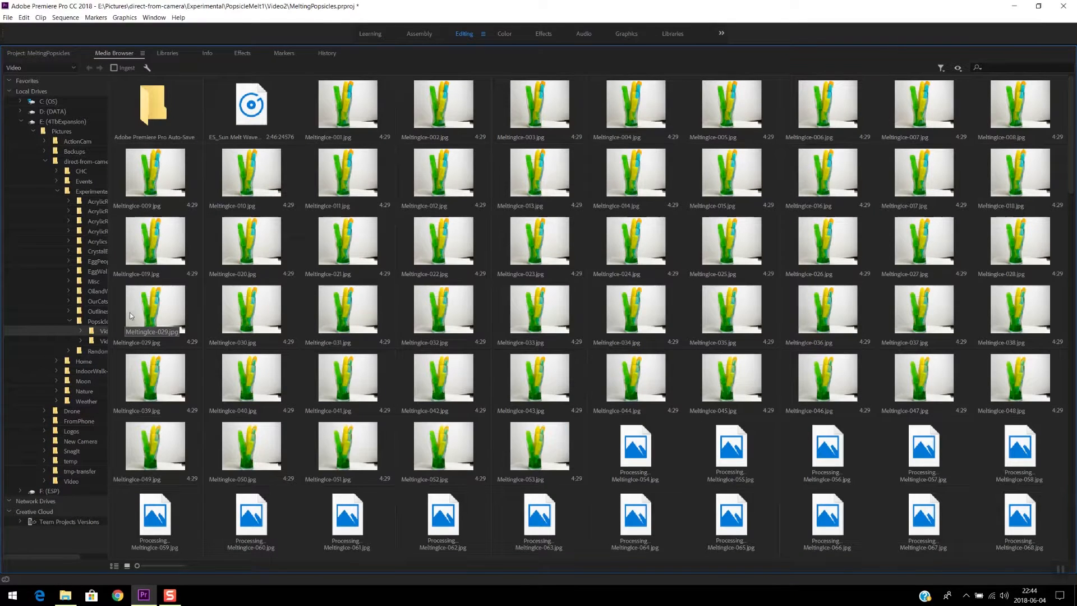
{"action": "double_click", "coordinate": [250, 115]}
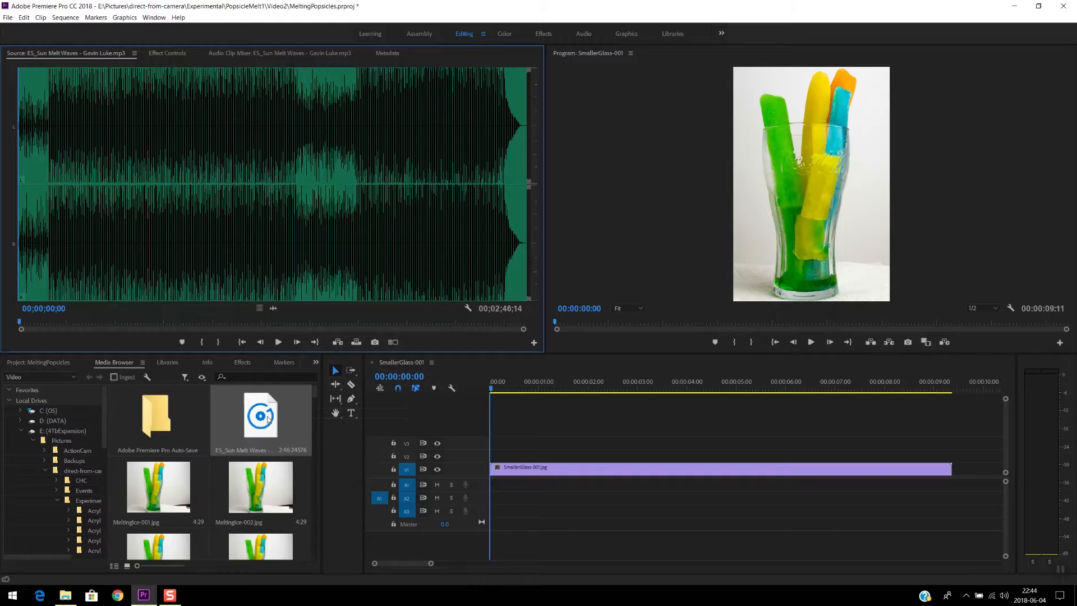
{"action": "left_click_drag", "start_coordinate": [268, 416], "coordinate": [485, 486]}
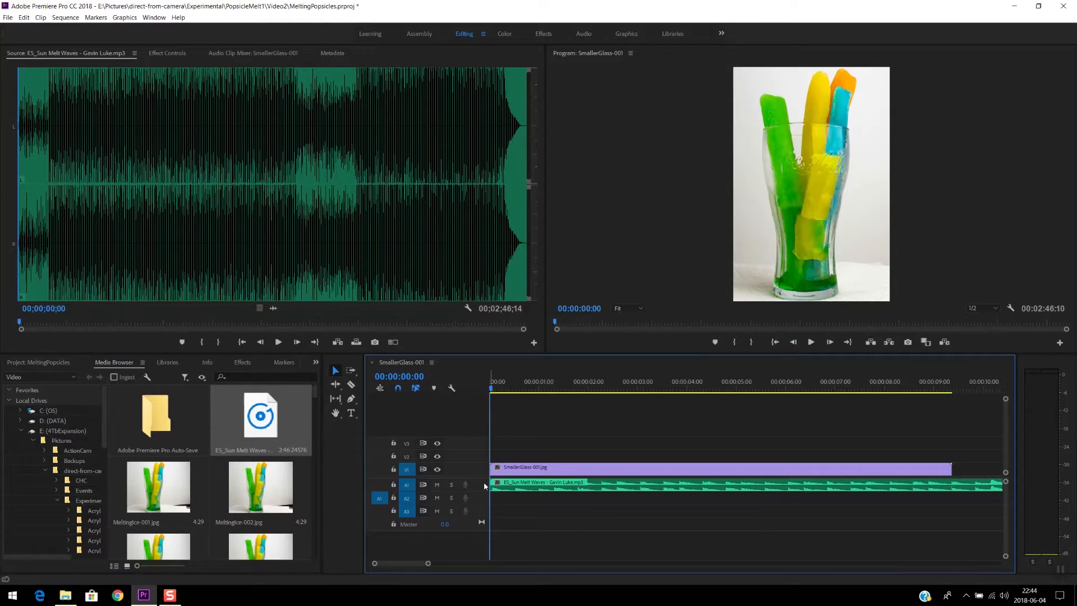
Mark an in point at 00:00:09:10, where the image clip ends, and extract the excess music from there on
{"action": "left_click", "coordinate": [878, 486]}
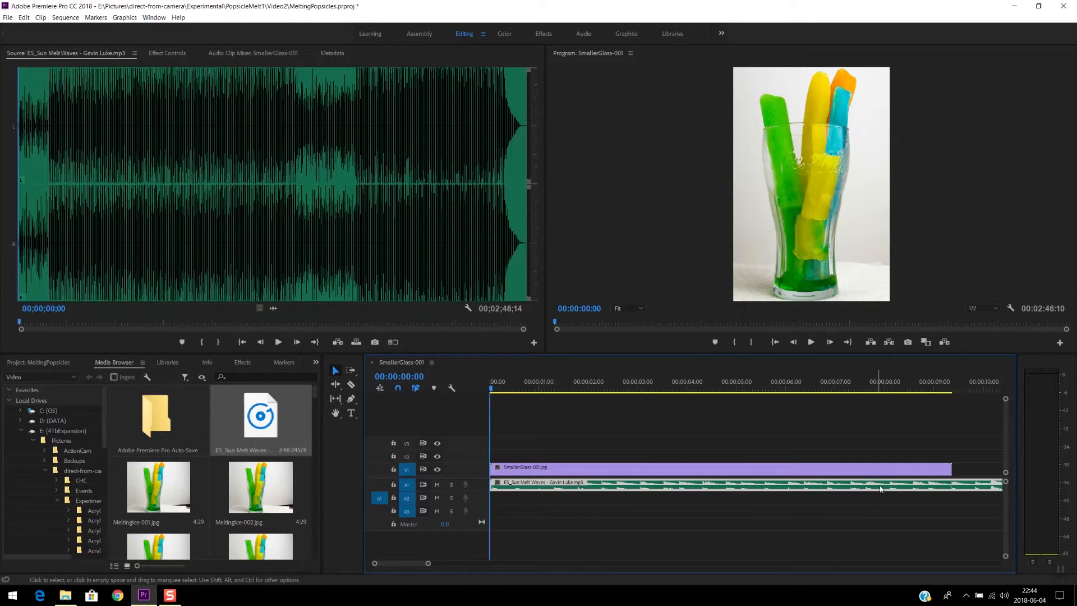
{"action": "left_click", "coordinate": [952, 390]}
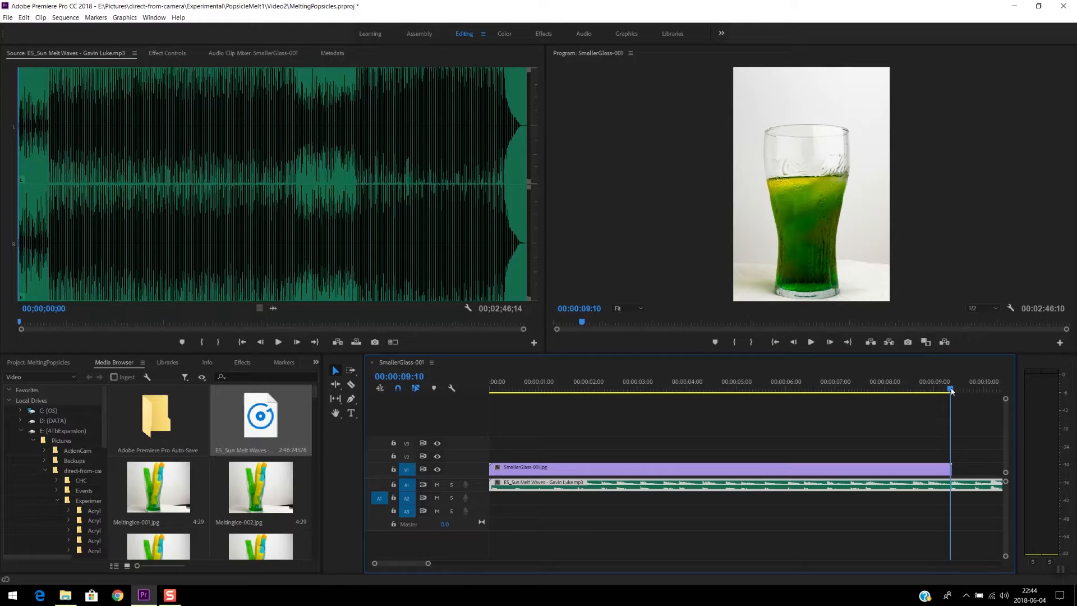
{"action": "left_click", "coordinate": [953, 391]}
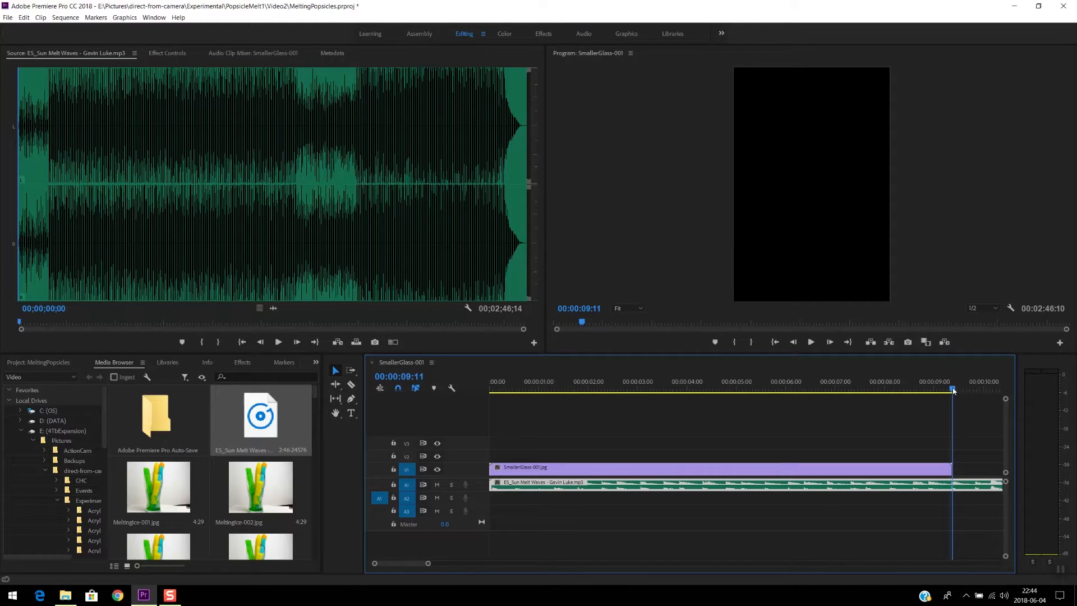
{"action": "left_click_drag", "start_coordinate": [952, 389], "coordinate": [953, 389]}
{"action": "left_click", "coordinate": [952, 390]}
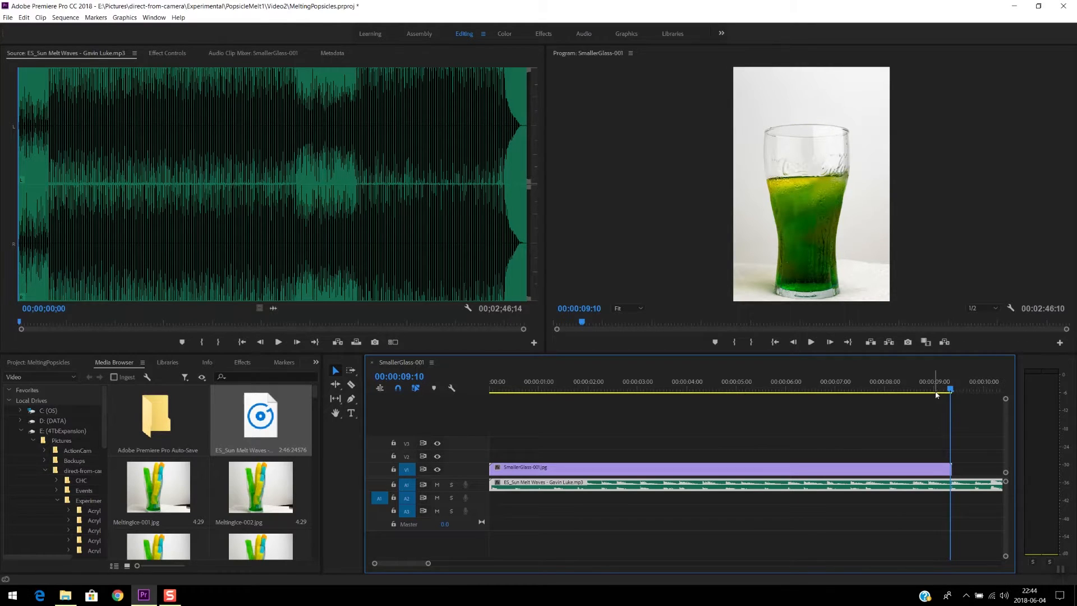
{"action": "left_click", "coordinate": [736, 342]}
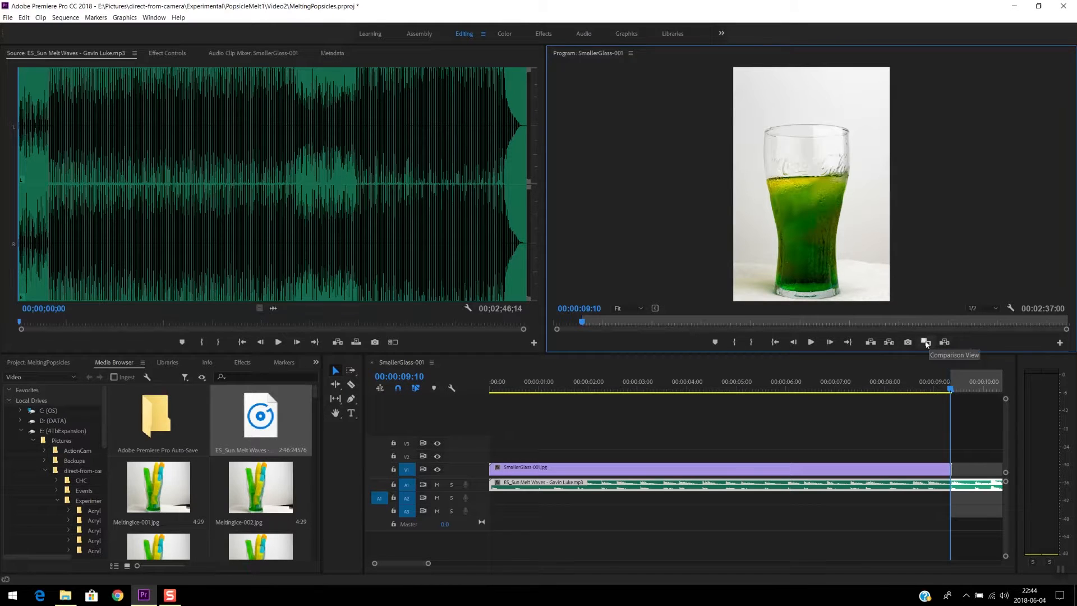
{"action": "left_click", "coordinate": [890, 343]}
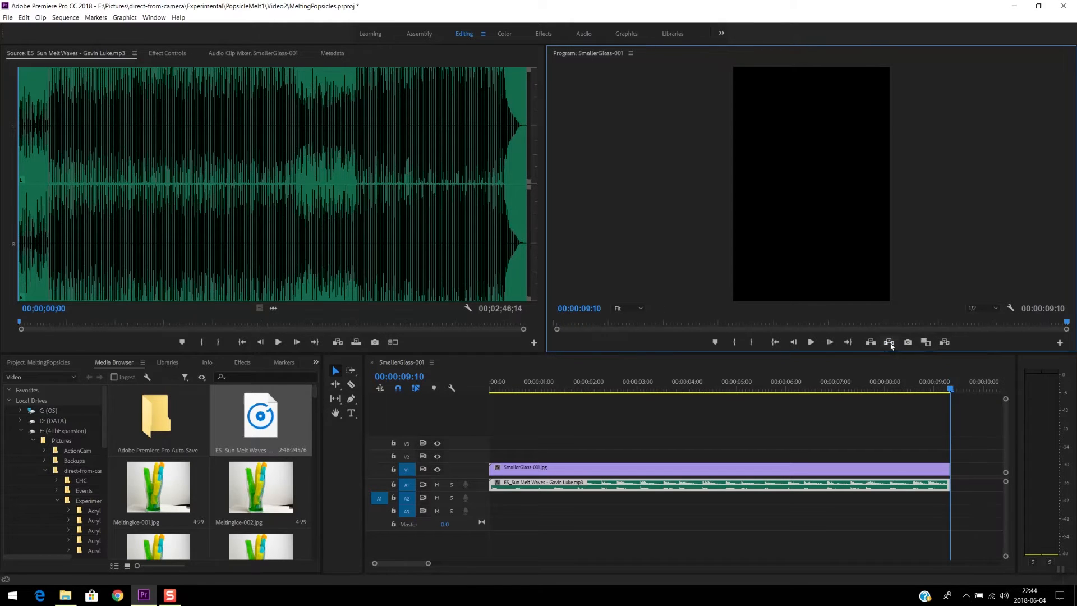
Play back the end of the trimmed sequence, and play the whole sequence with its music from the start
{"action": "left_click", "coordinate": [894, 387]}
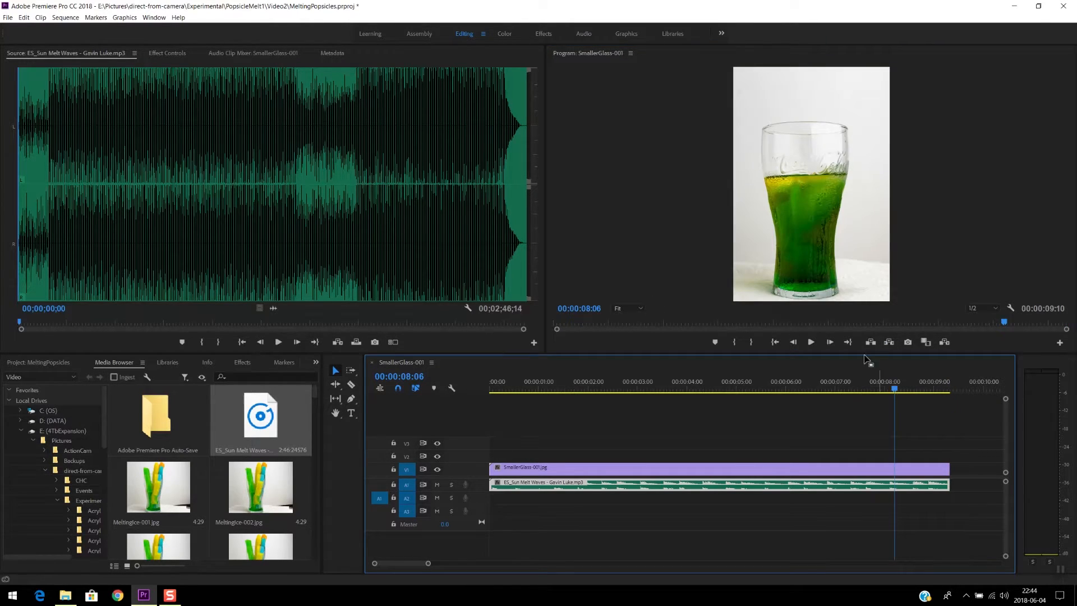
{"action": "left_click", "coordinate": [811, 343]}
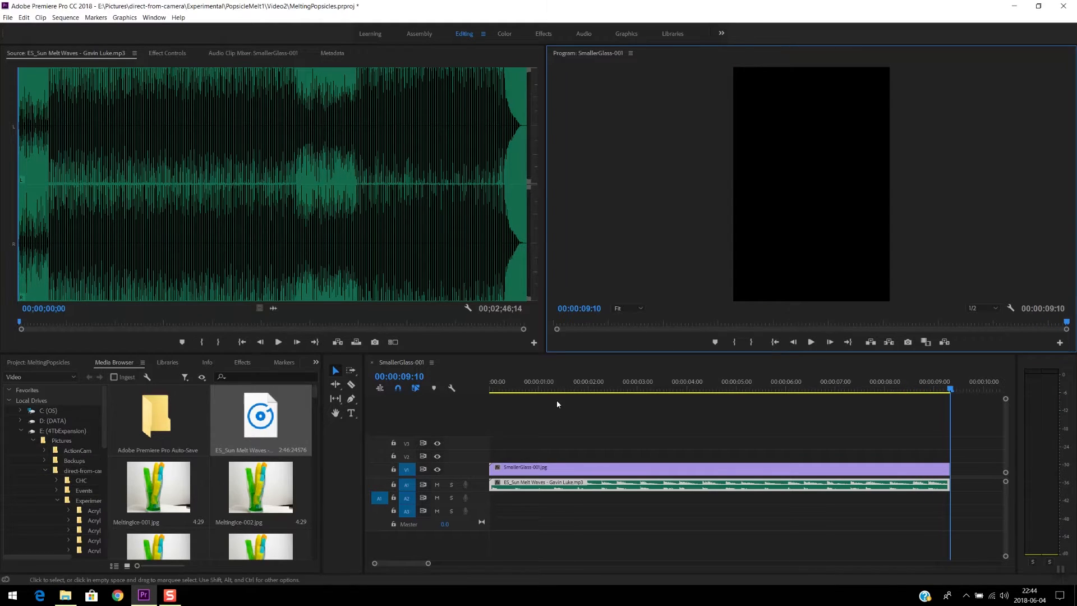
{"action": "left_click", "coordinate": [490, 388]}
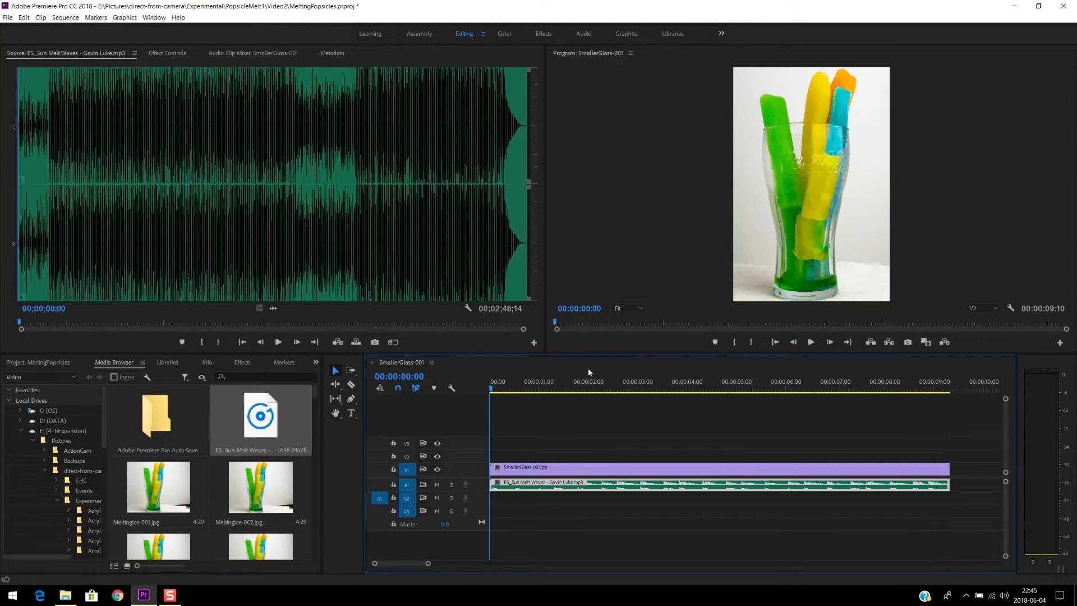
{"action": "left_click", "coordinate": [810, 343]}
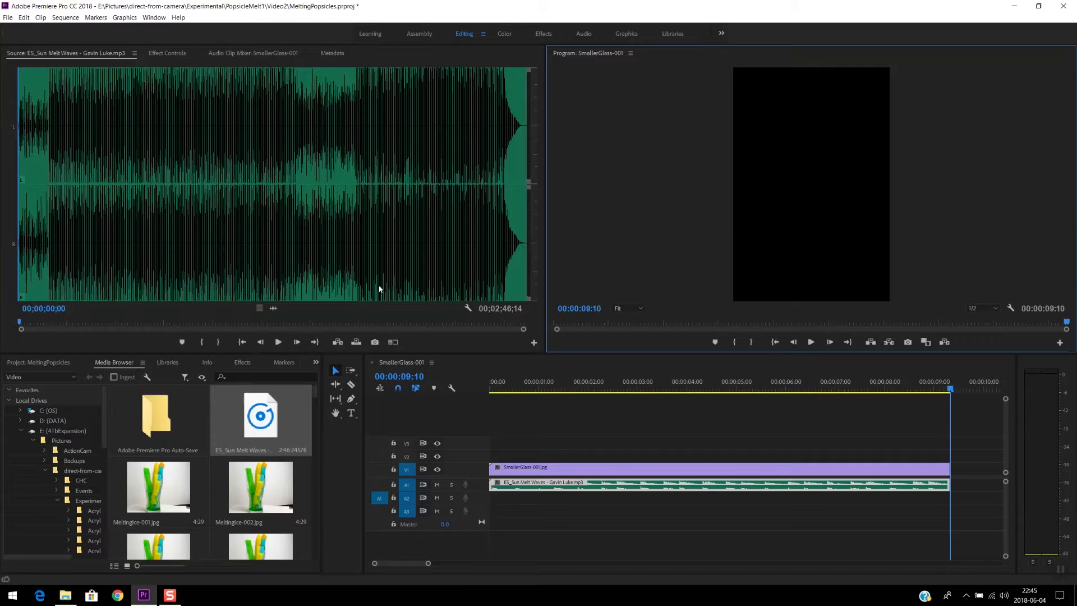
Open the media export settings for the sequence and choose the YouTube 1080p HD preset with the H.264 format
{"action": "left_click", "coordinate": [8, 18]}
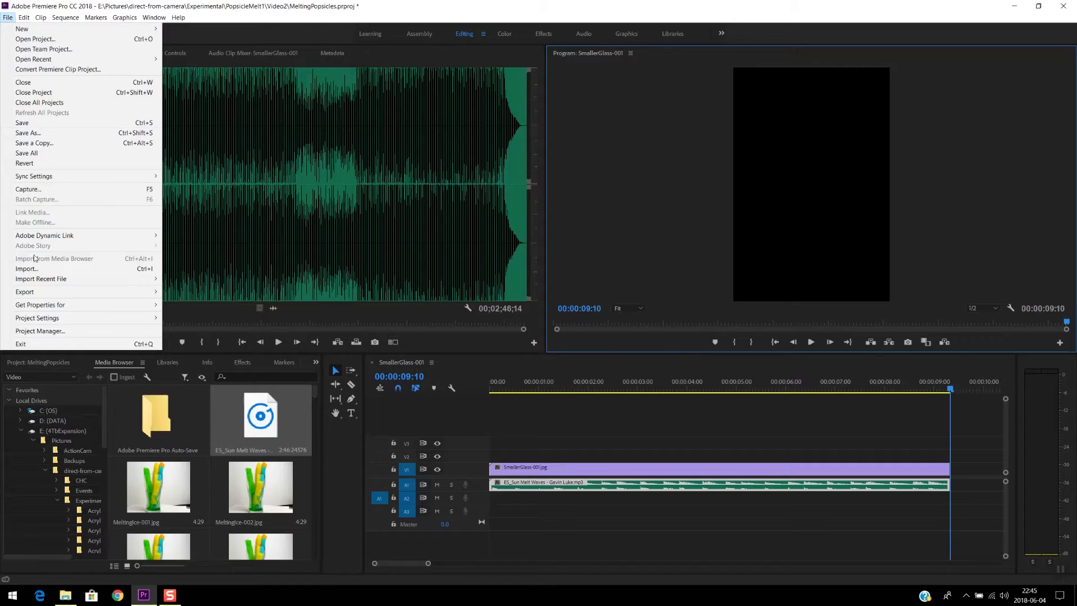
{"action": "mouse_move", "coordinate": [47, 294]}
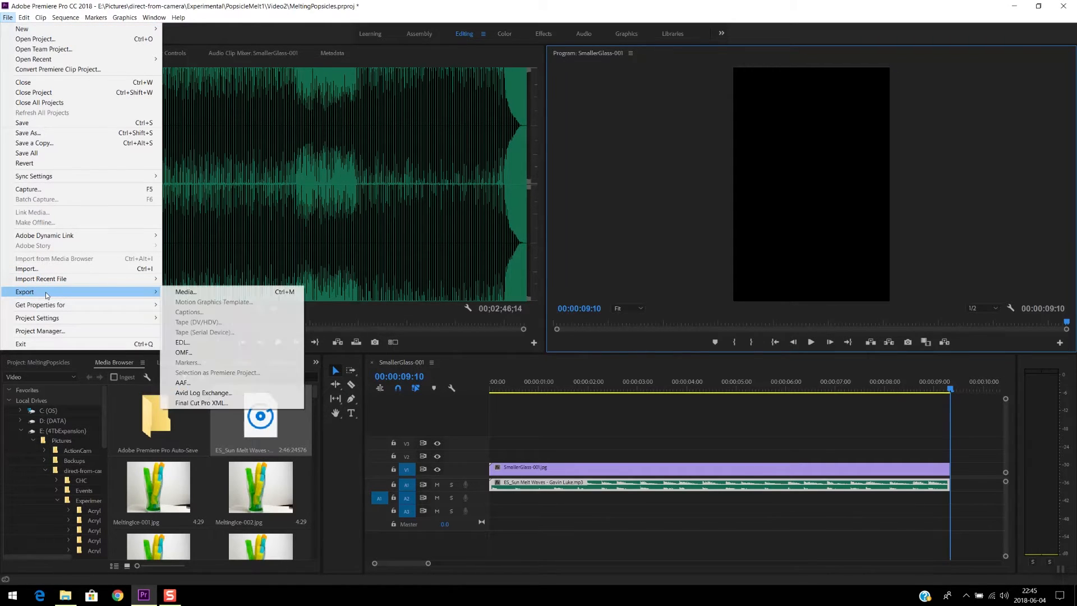
{"action": "left_click", "coordinate": [189, 292]}
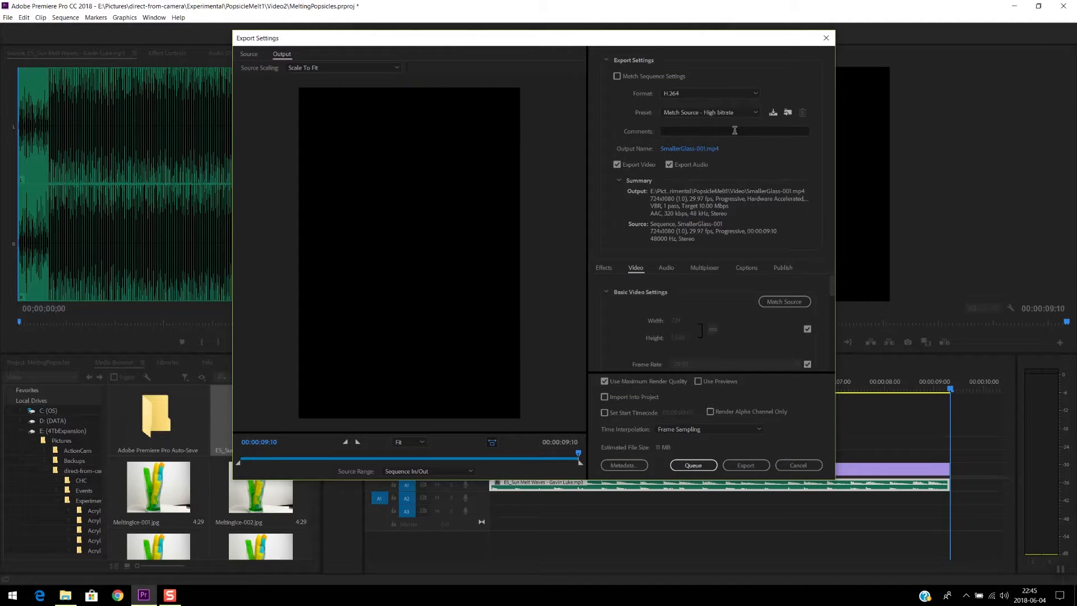
{"action": "left_click", "coordinate": [735, 114]}
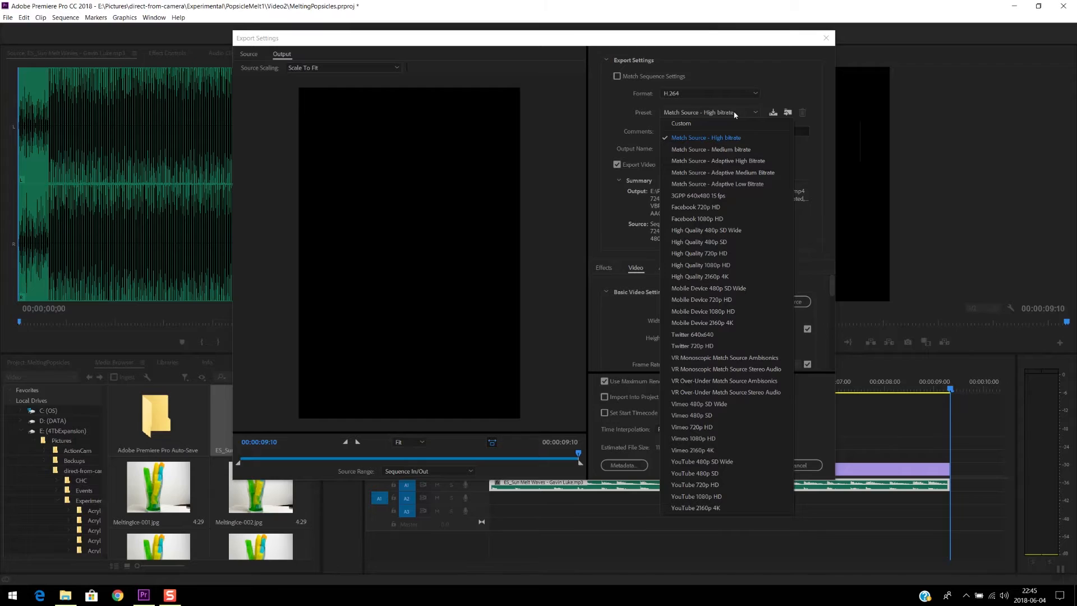
{"action": "left_click", "coordinate": [706, 497]}
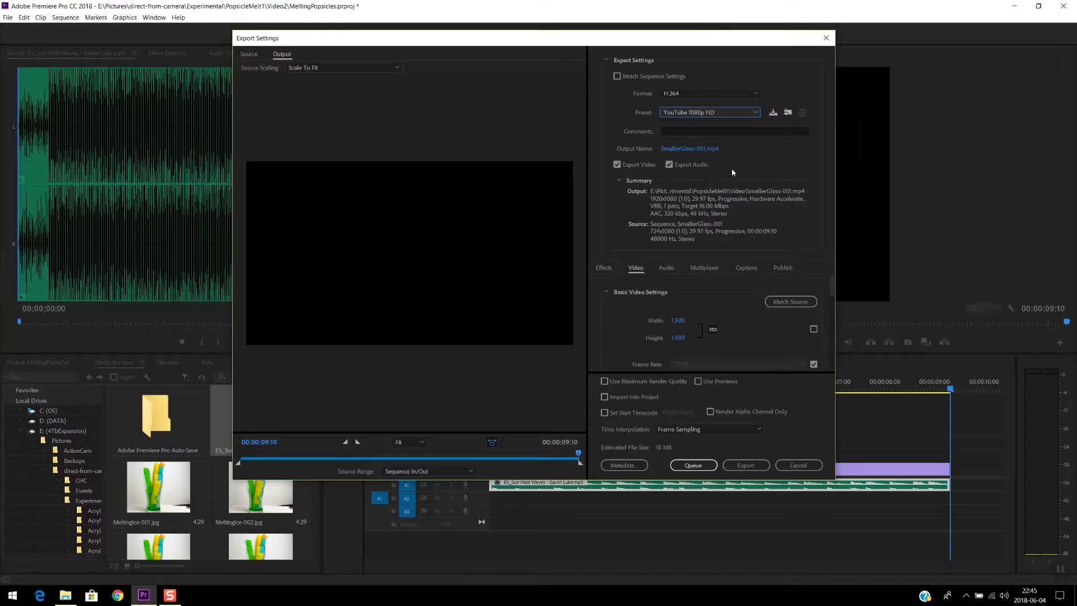
Choose the Video2 folder inside PopsicleMelt1 as the location for the exported video
{"action": "left_click", "coordinate": [697, 149]}
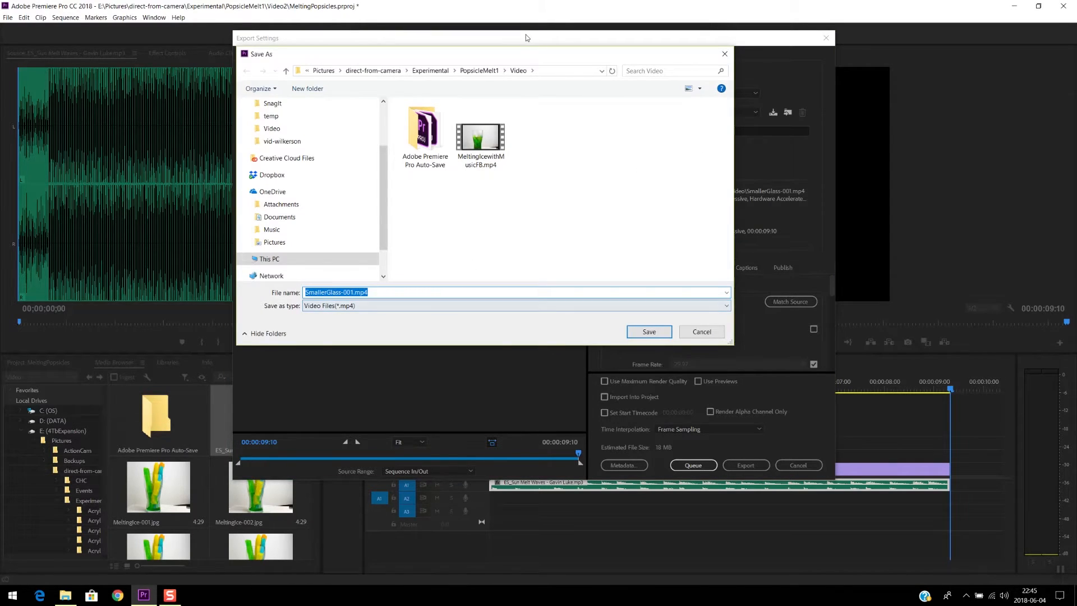
{"action": "left_click", "coordinate": [472, 71]}
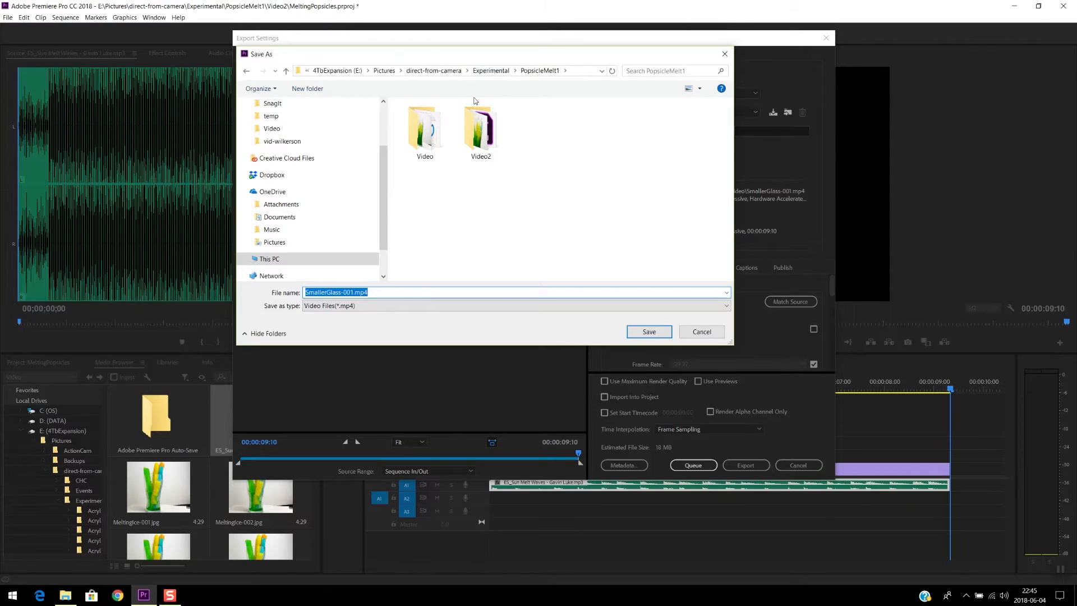
{"action": "left_click", "coordinate": [481, 118]}
{"action": "double_click", "coordinate": [480, 118]}
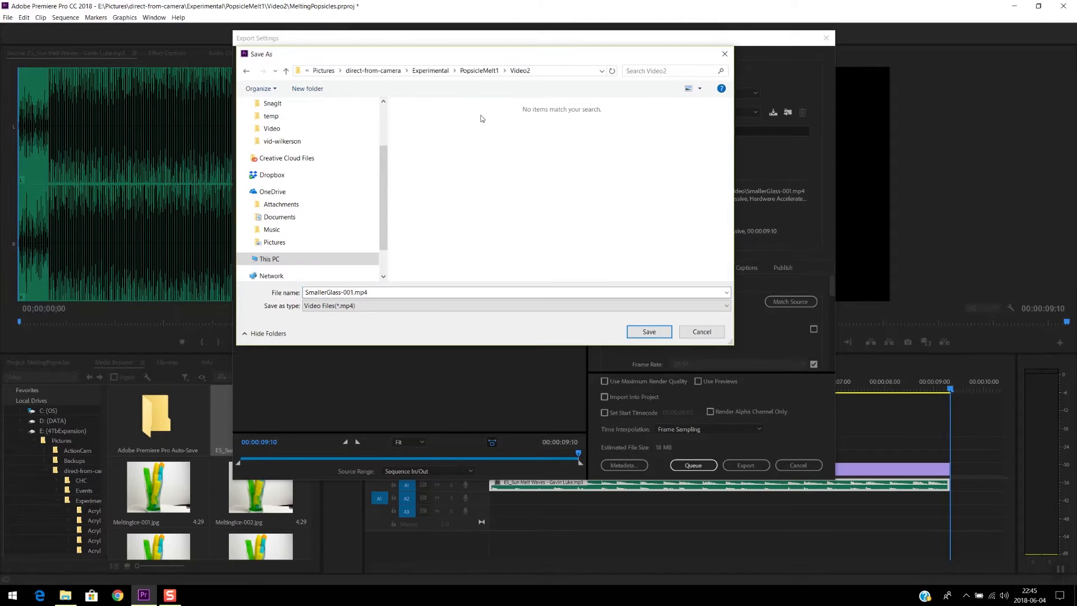
Name the output video MeltingPopsicles.mp4 and save the output name
{"action": "double_click", "coordinate": [408, 292]}
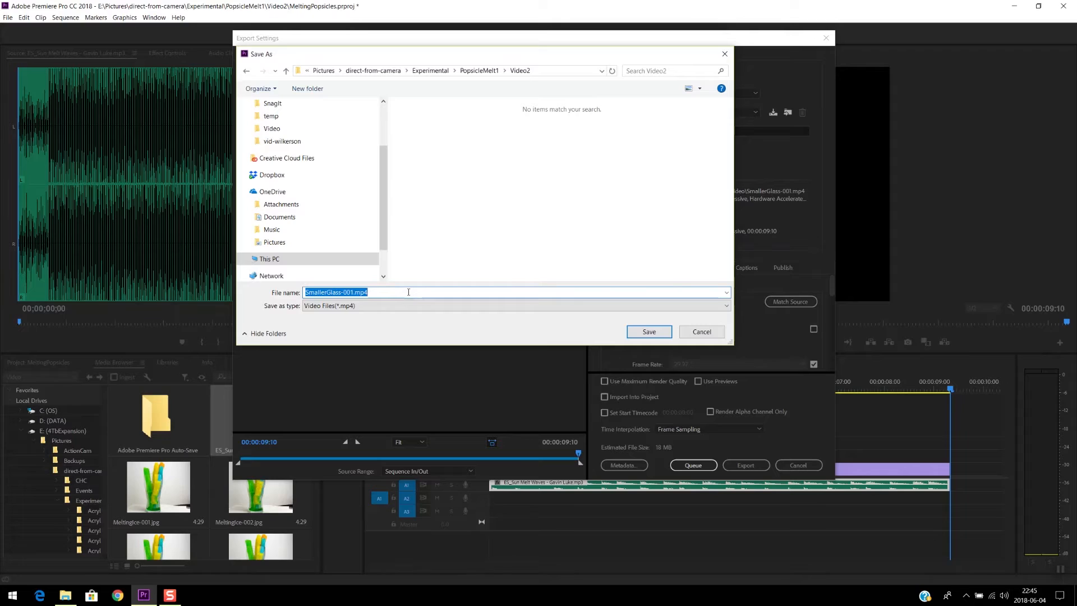
{"action": "key", "text": "Home"}
{"action": "type", "text": "Pop"}
{"action": "key", "text": "BackSpace"}
{"action": "key", "text": "BackSpace"}
{"action": "key", "text": "BackSpace"}
{"action": "type", "text": "Mel"}
{"action": "type", "text": "tingPo"}
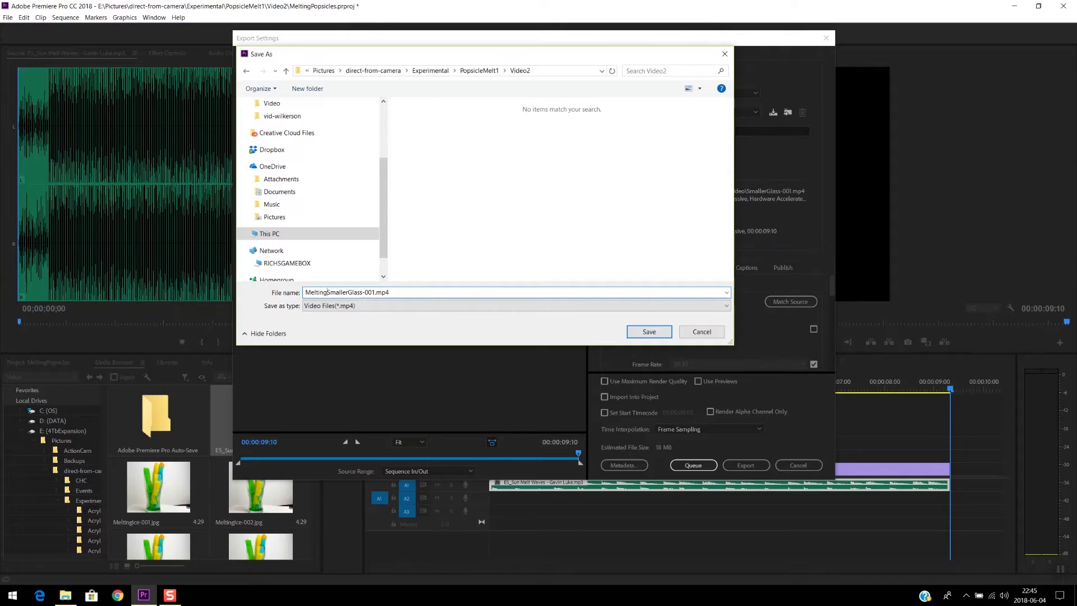
{"action": "type", "text": "psicles"}
{"action": "key", "text": "Delete"}
{"action": "key", "text": "Delete"}
{"action": "key", "text": "Delete"}
{"action": "key", "text": "Delete"}
{"action": "key", "text": "Delete"}
{"action": "key", "text": "Delete"}
{"action": "key", "text": "Delete"}
{"action": "key", "text": "Delete"}
{"action": "key", "text": "Delete"}
{"action": "key", "text": "Delete"}
{"action": "key", "text": "Delete"}
{"action": "key", "text": "Delete"}
{"action": "key", "text": "Delete"}
{"action": "key", "text": "Delete"}
{"action": "key", "text": "Delete"}
{"action": "key", "text": "Delete"}
{"action": "left_click", "coordinate": [658, 334]}
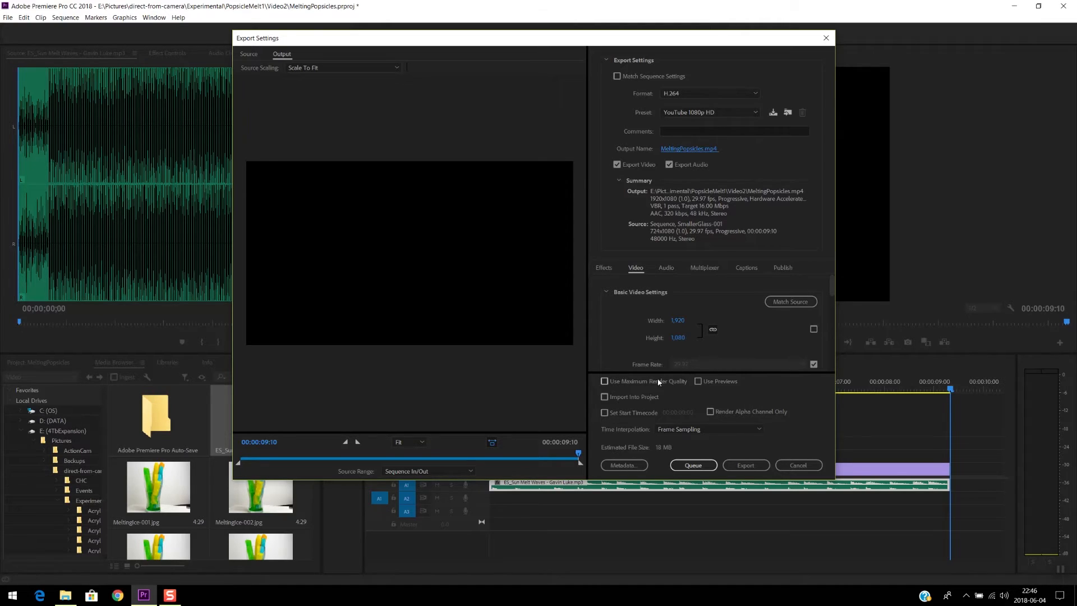
Export the video with maximum render quality enabled and the source range set to Entire Sequence
{"action": "left_click", "coordinate": [605, 381]}
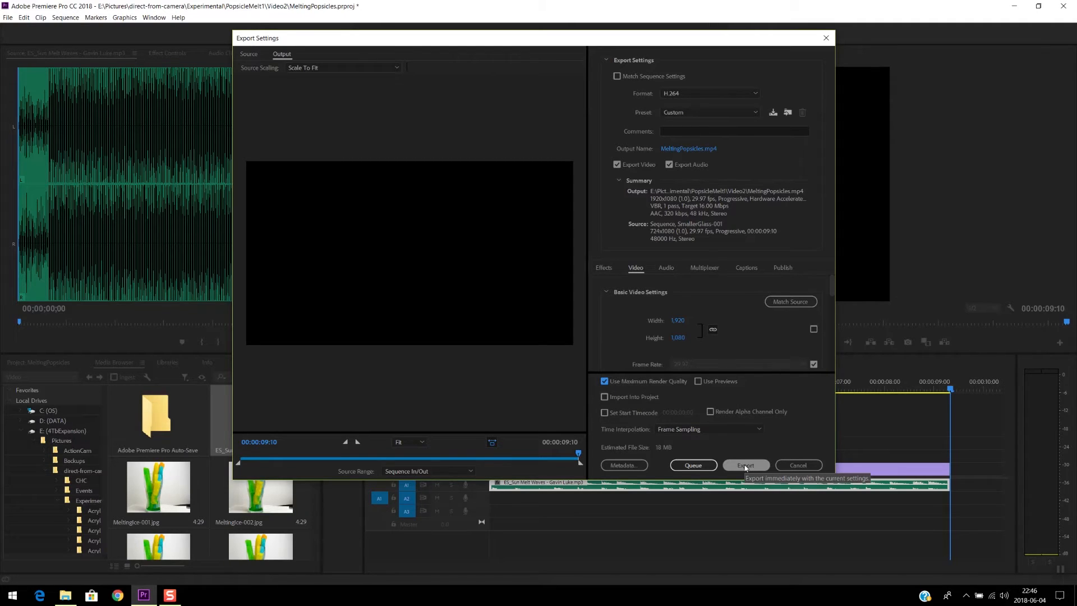
{"action": "left_click", "coordinate": [421, 472]}
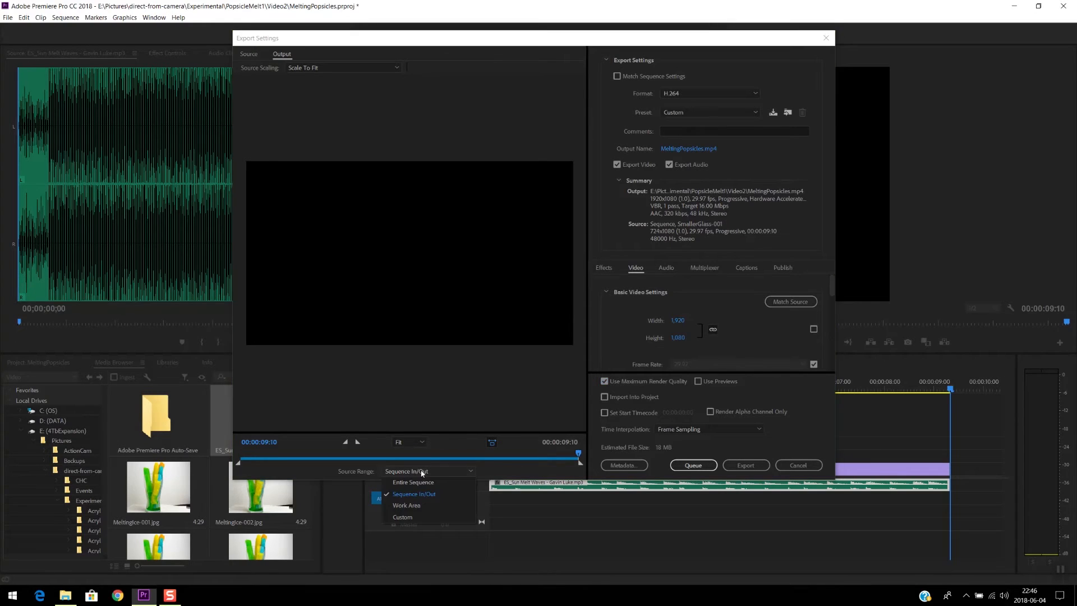
{"action": "left_click", "coordinate": [419, 484]}
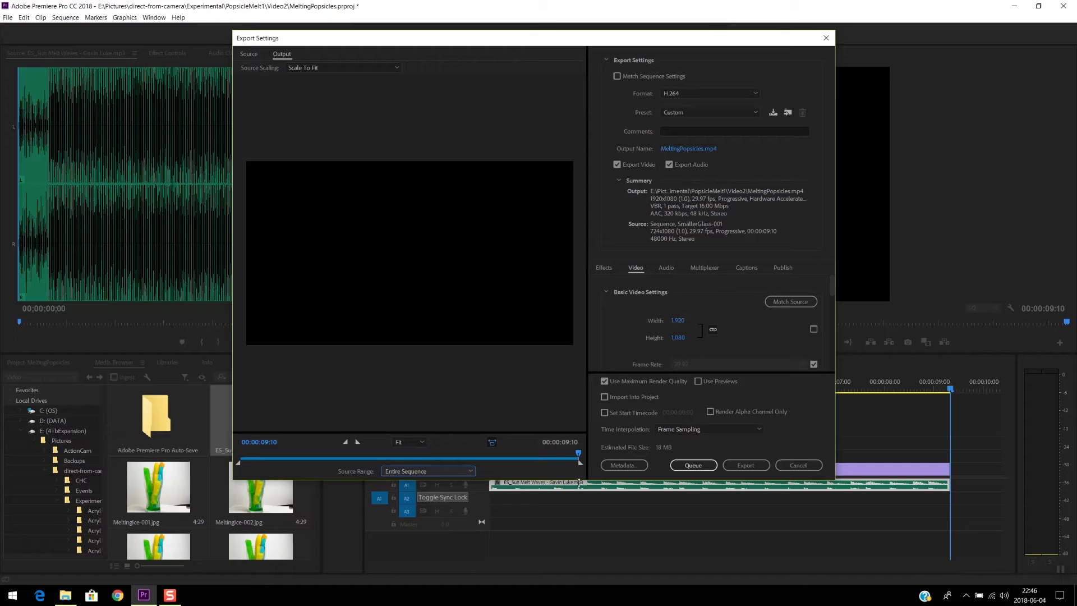
{"action": "left_click", "coordinate": [738, 466]}
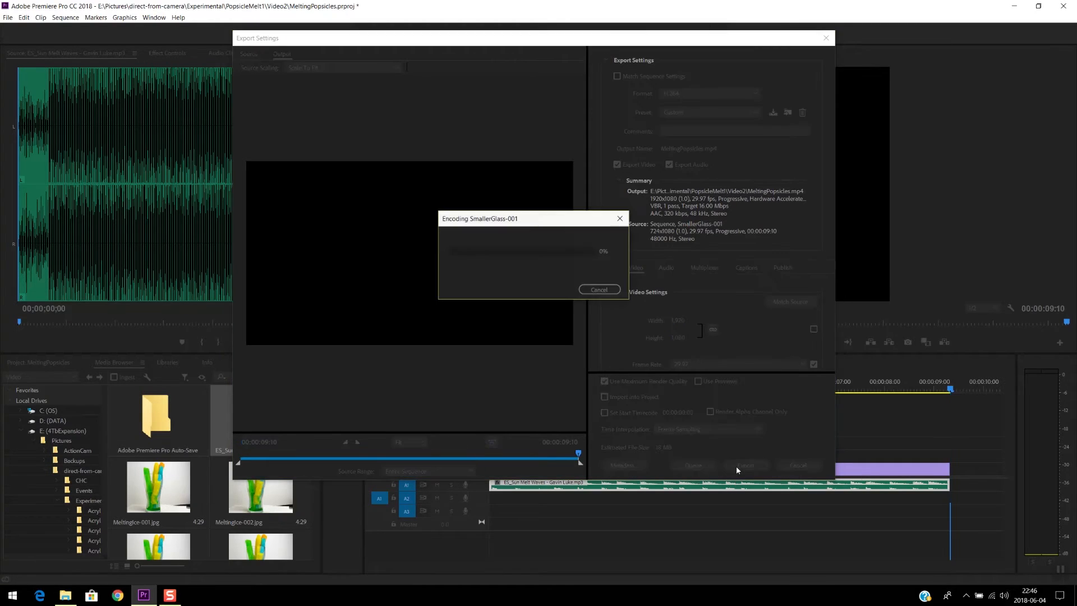